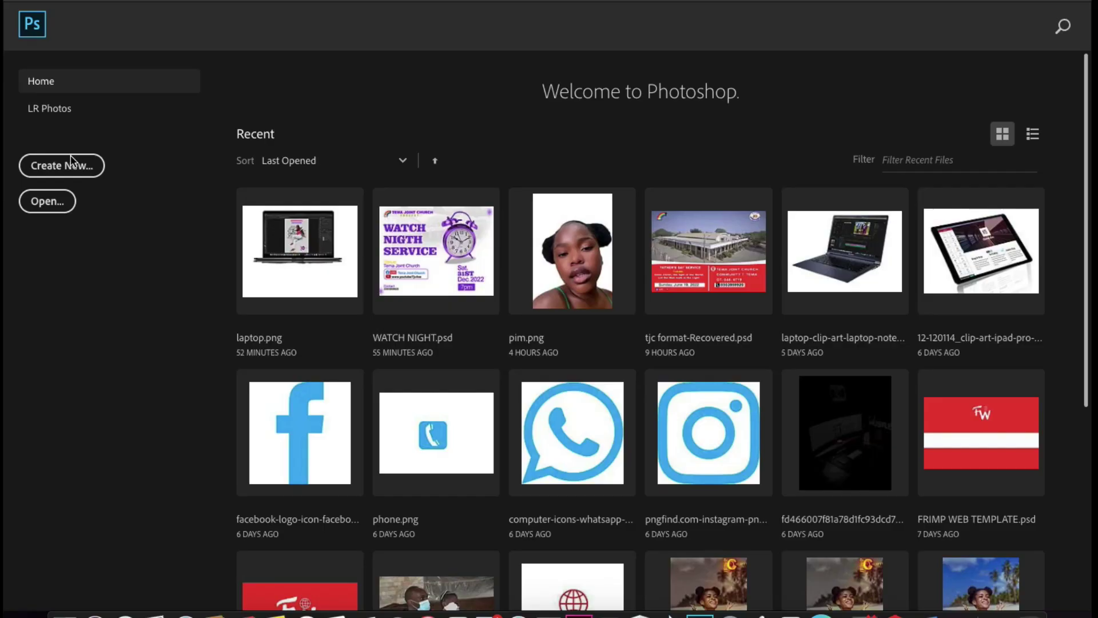
# - Open the New Document dialog with the A4 preset at 210 x 297 mm, 300 ppi
pyautogui.click(69, 163)
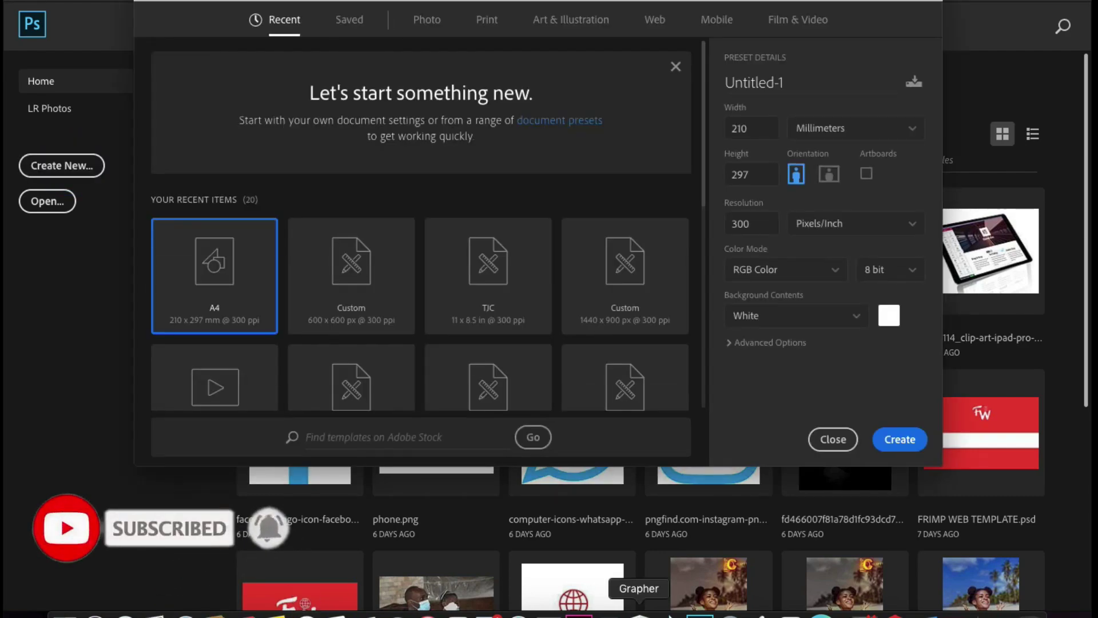
# - Set the background contents to a custom dark brown and create the A4 document
pyautogui.click(889, 316)
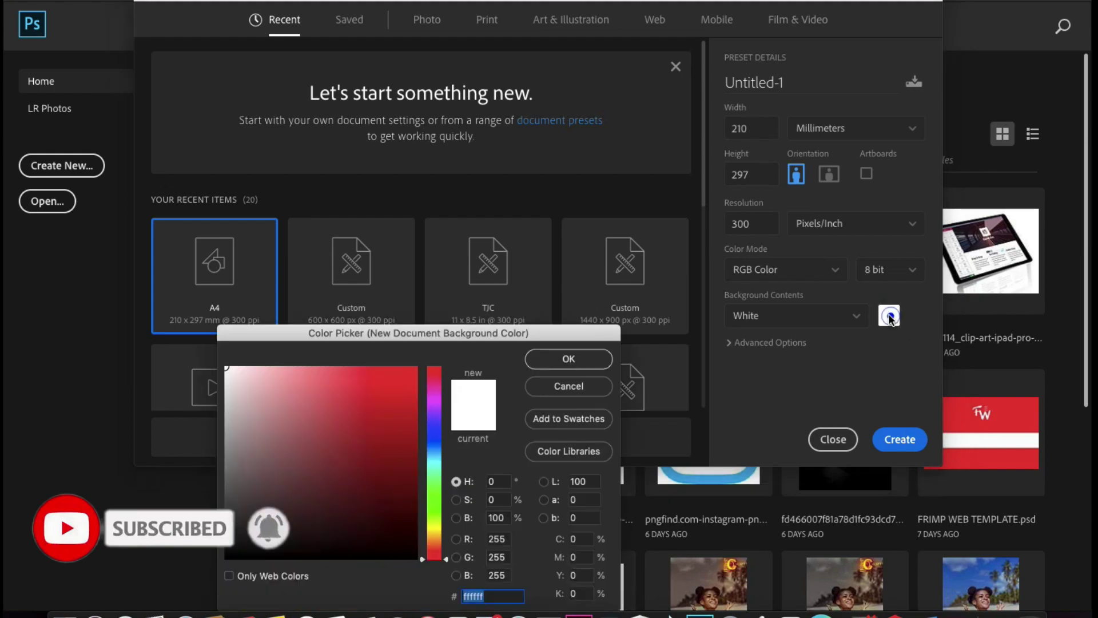
pyautogui.moveTo(262, 537)
pyautogui.mouseDown()
pyautogui.moveTo(279, 490)
pyautogui.moveTo(270, 515)
pyautogui.mouseUp()
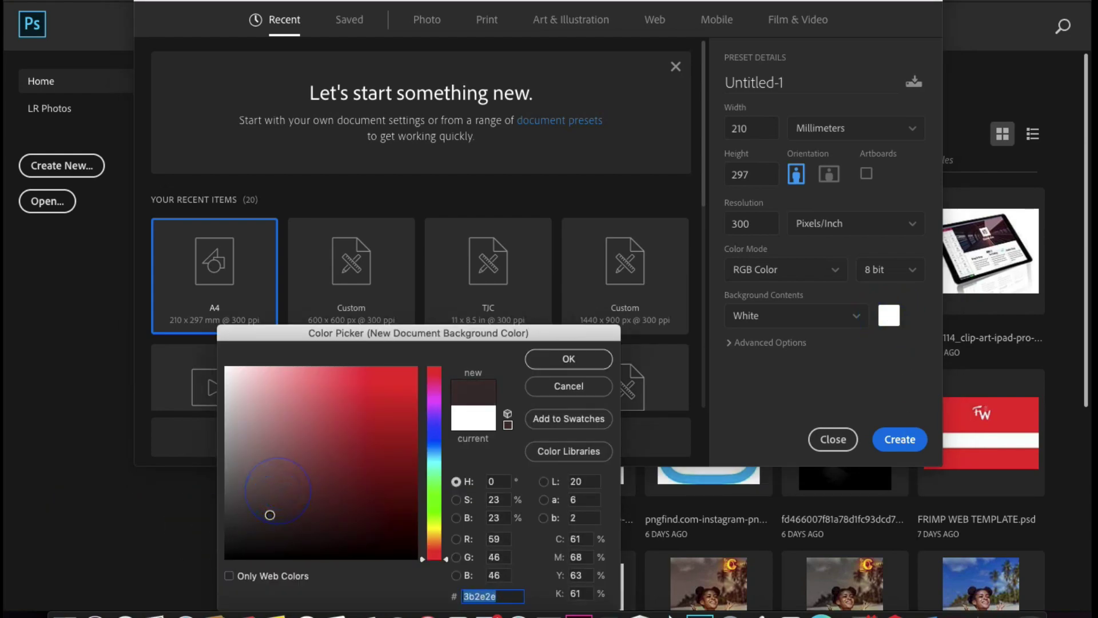
pyautogui.moveTo(448, 559); pyautogui.dragTo(444, 552)
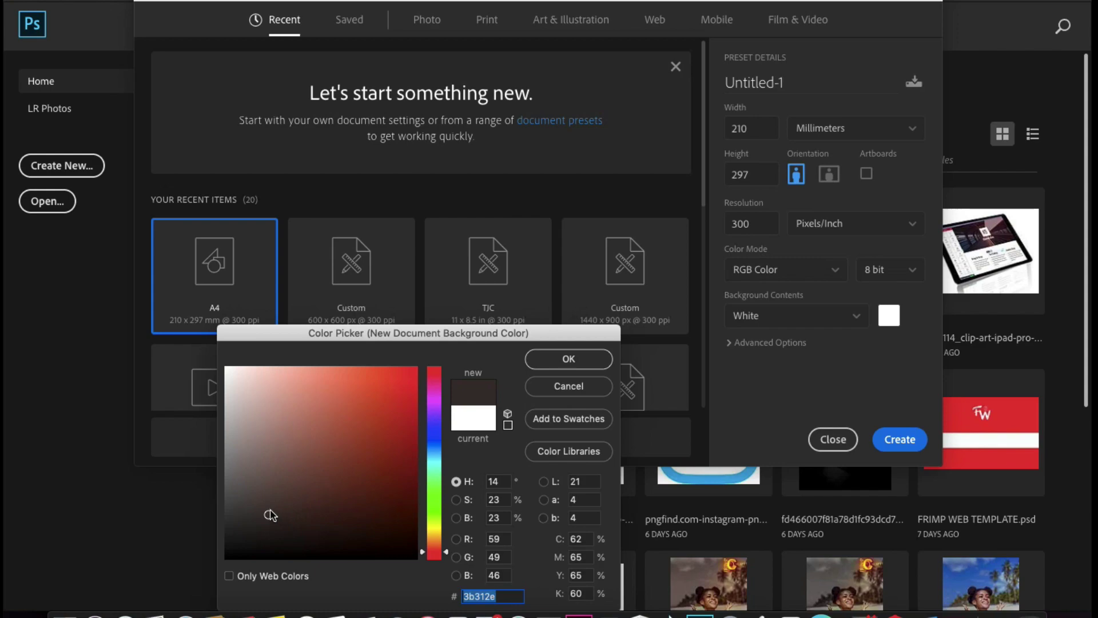
pyautogui.moveTo(270, 515)
pyautogui.mouseDown()
pyautogui.moveTo(303, 488)
pyautogui.moveTo(325, 501)
pyautogui.mouseUp()
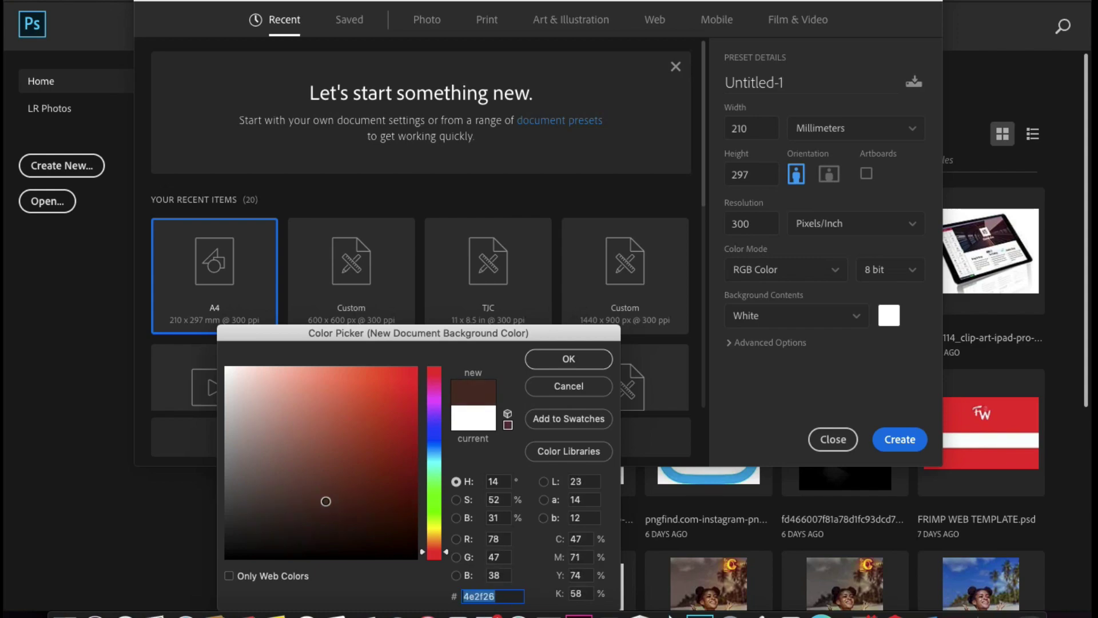
pyautogui.click(567, 358)
pyautogui.click(899, 439)
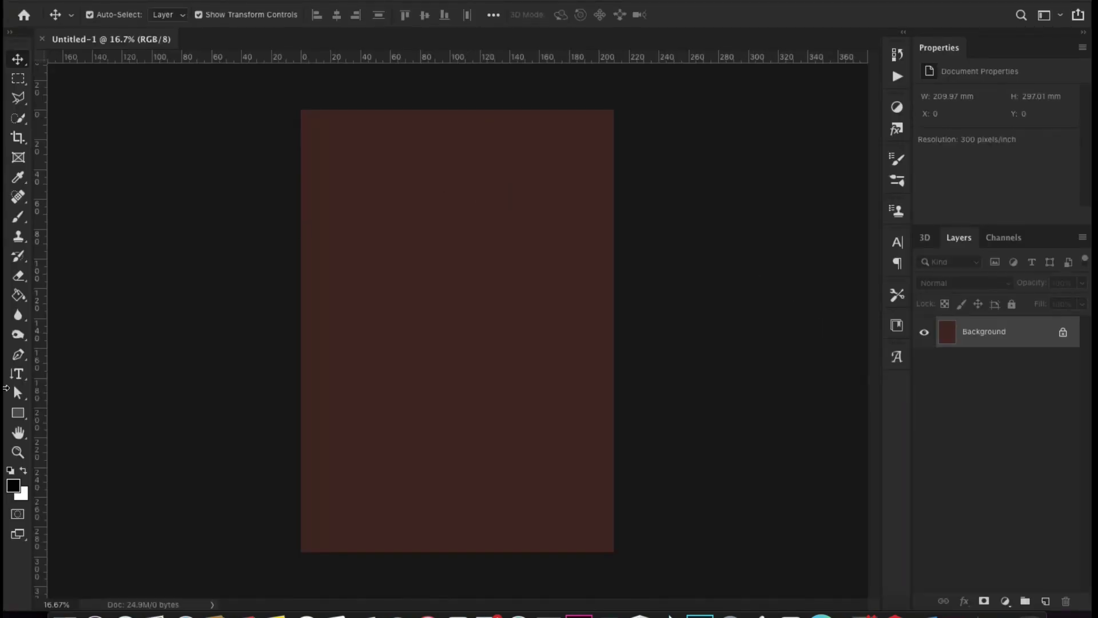
# - Fill the whole canvas with a very dark red using the Paint Bucket
pyautogui.click(19, 295)
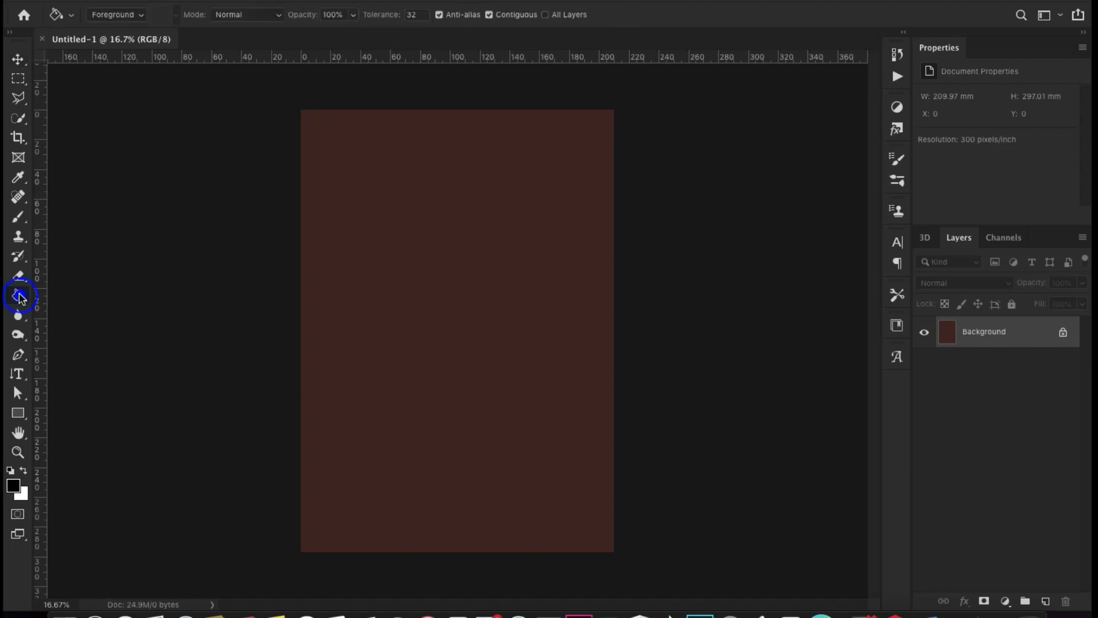
pyautogui.click(13, 485)
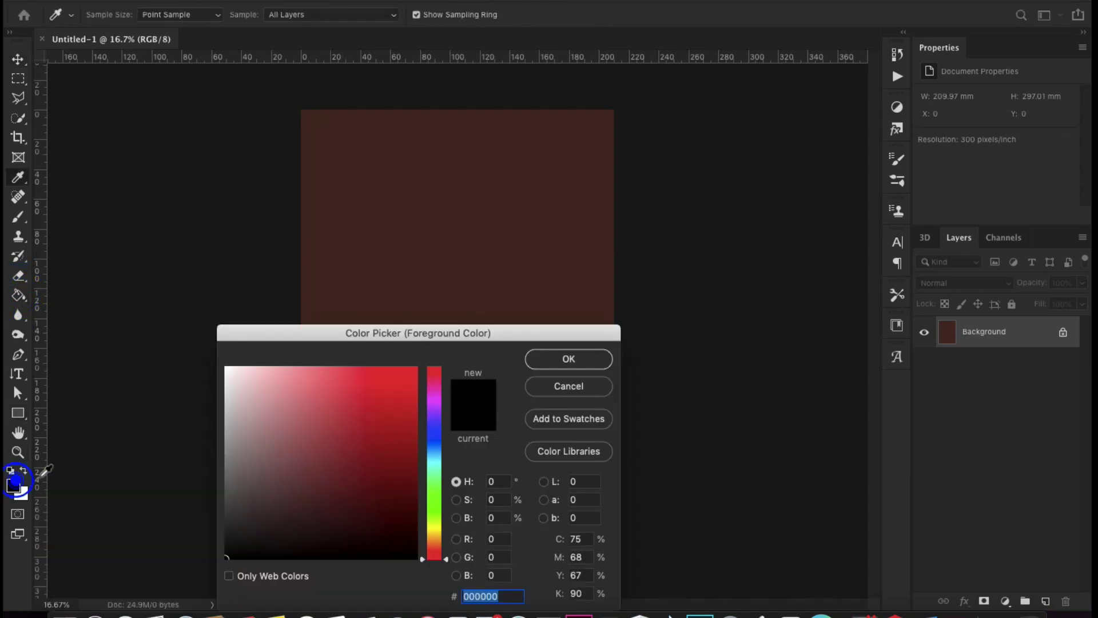
pyautogui.click(438, 553)
pyautogui.moveTo(331, 420)
pyautogui.mouseDown()
pyautogui.moveTo(388, 510)
pyautogui.moveTo(376, 516)
pyautogui.mouseUp()
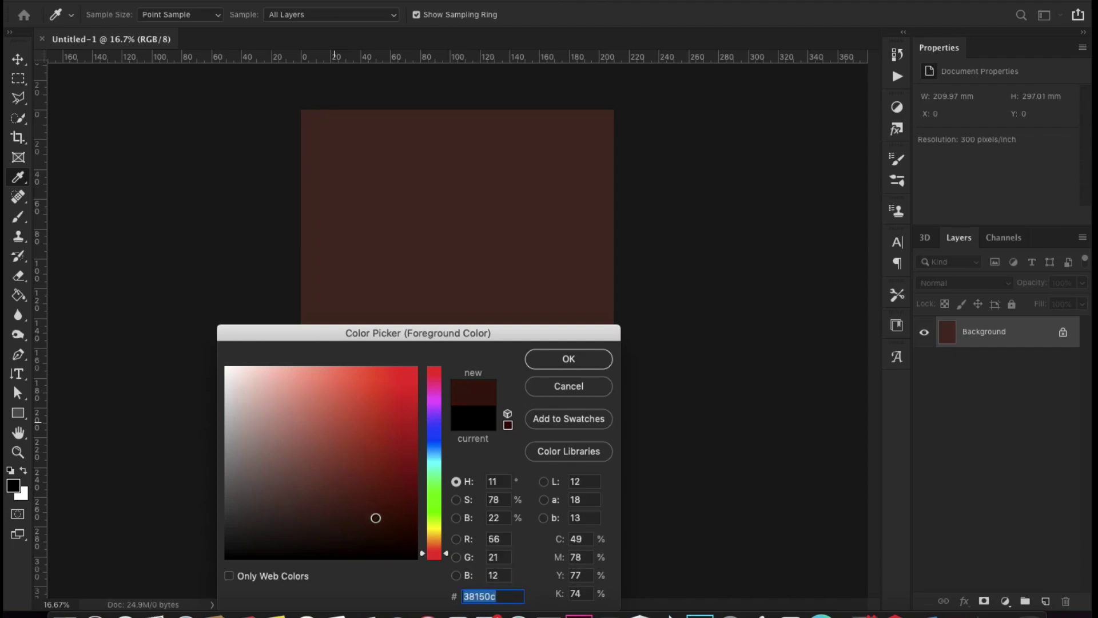
pyautogui.click(573, 353)
pyautogui.press('g')
pyautogui.click(416, 237)
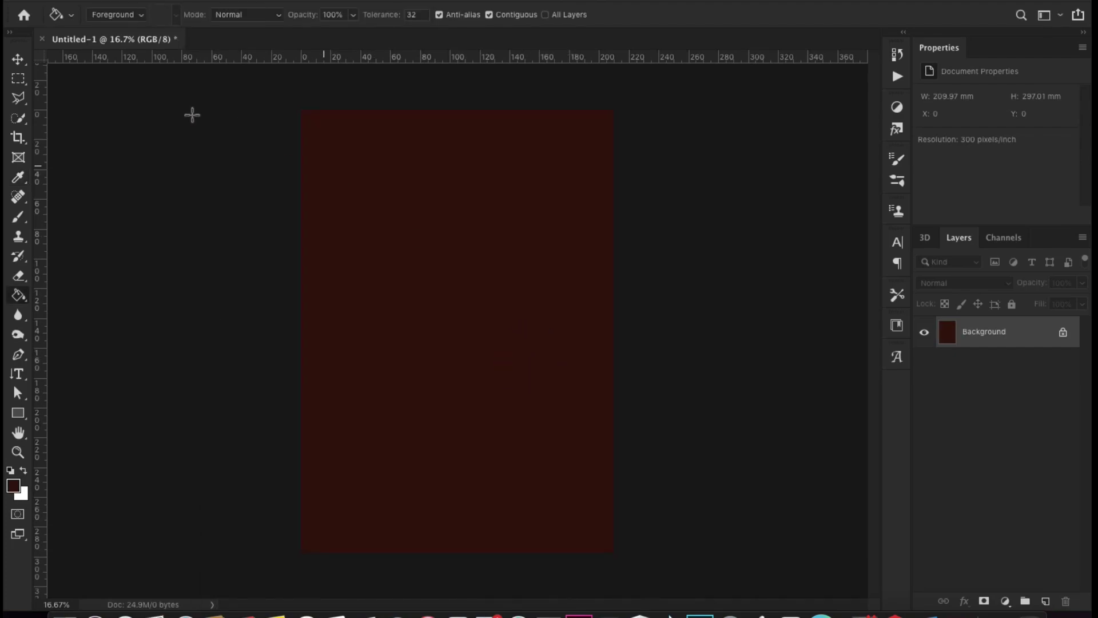
pyautogui.click(22, 61)
# - Drag margin guides near the left, right, top and bottom edges of the page
pyautogui.moveTo(40, 435); pyautogui.dragTo(329, 460)
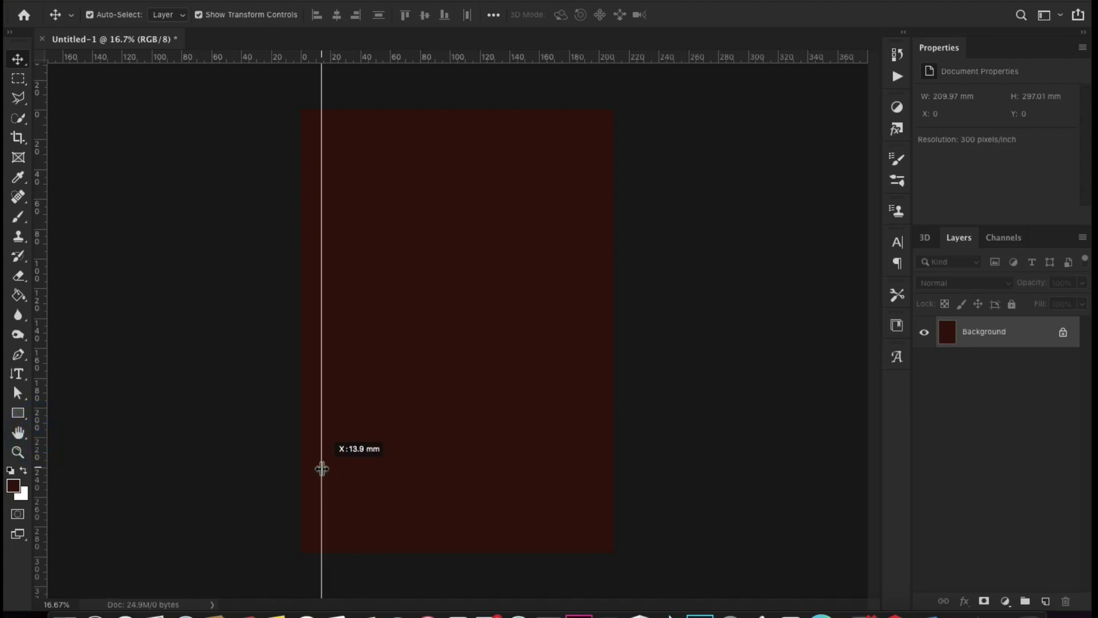
pyautogui.moveTo(40, 458); pyautogui.dragTo(593, 383)
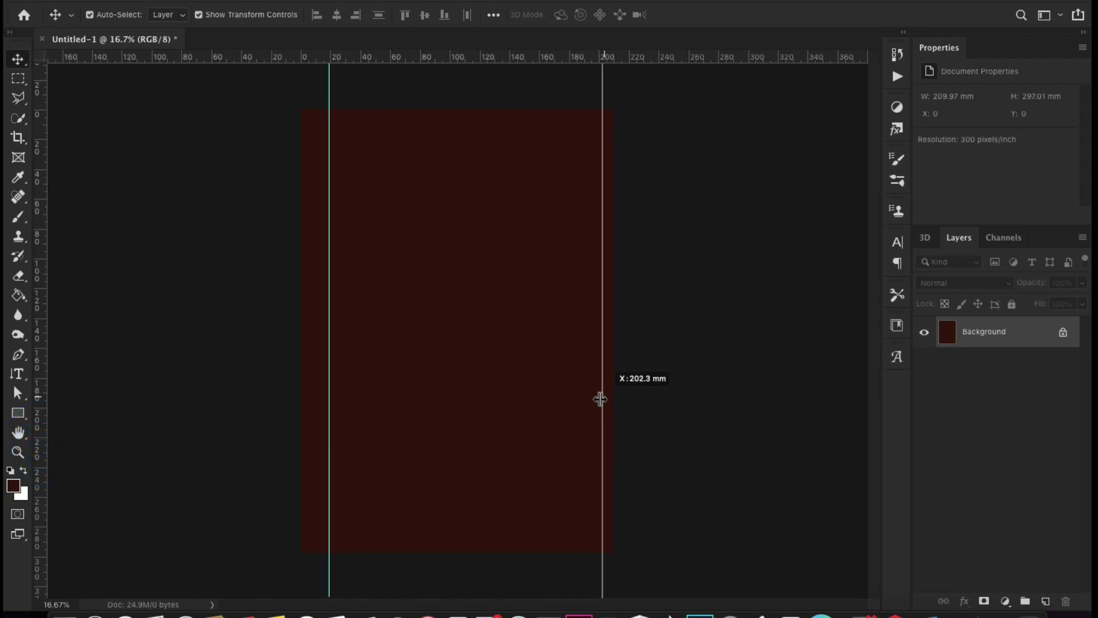
pyautogui.moveTo(463, 57); pyautogui.dragTo(464, 131)
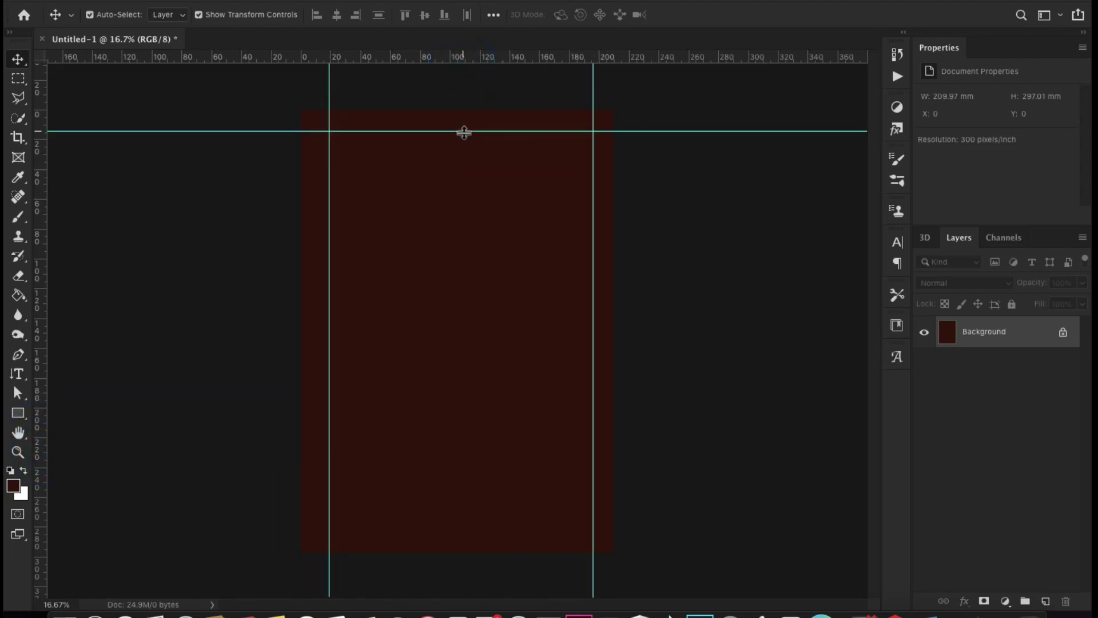
pyautogui.moveTo(486, 57); pyautogui.dragTo(555, 534)
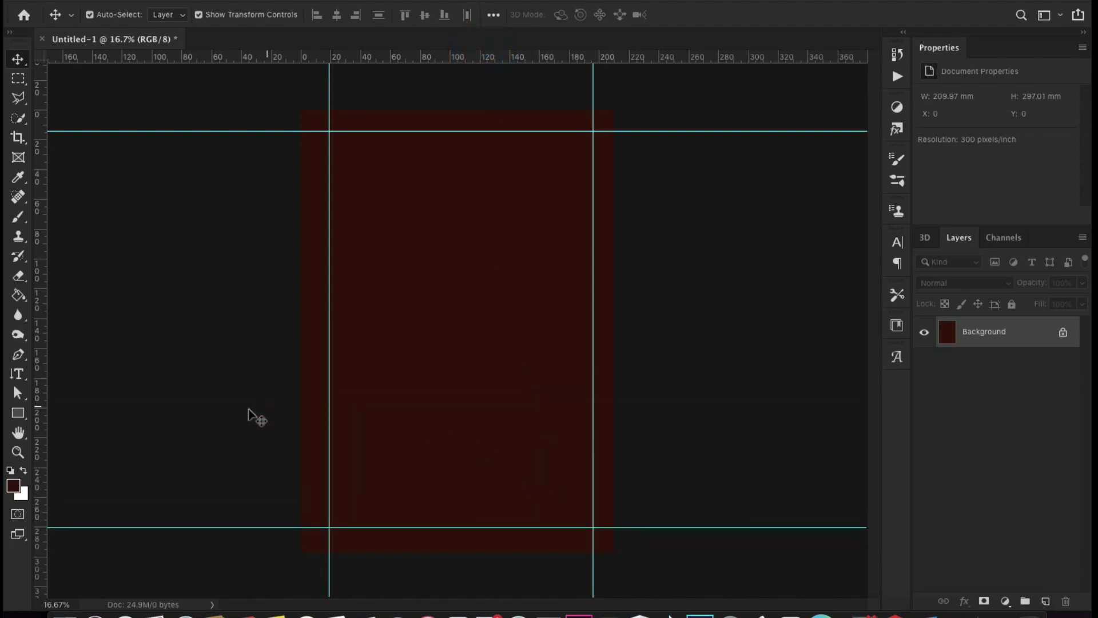
# - Draw a tall brown-filled rectangle at the bottom-left guide corner
pyautogui.click(23, 413)
pyautogui.click(169, 15)
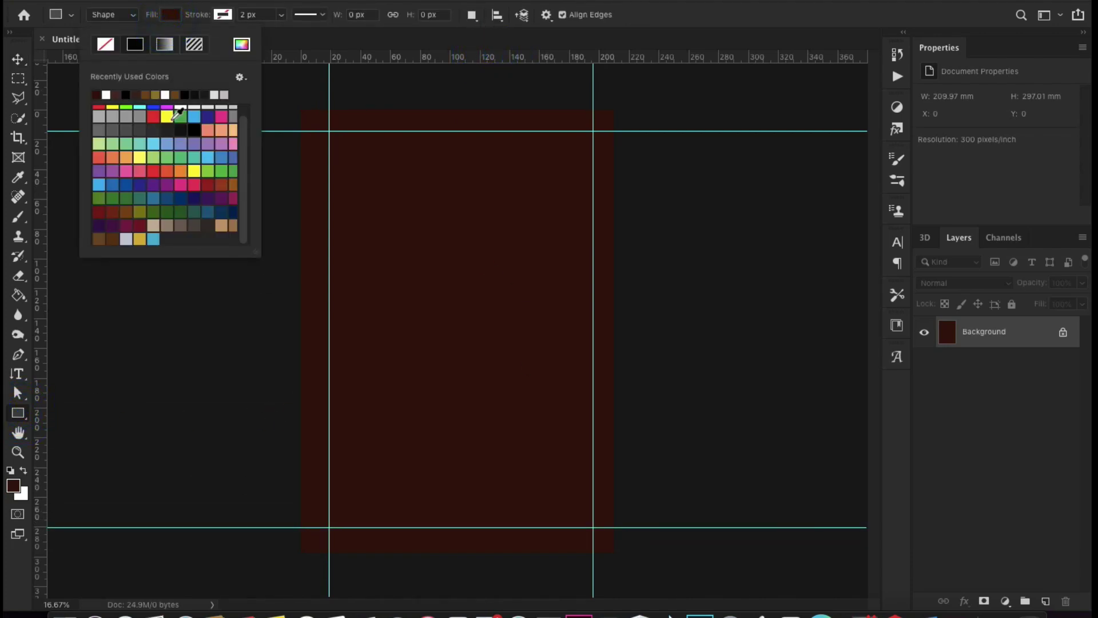
pyautogui.click(185, 360)
pyautogui.click(492, 303)
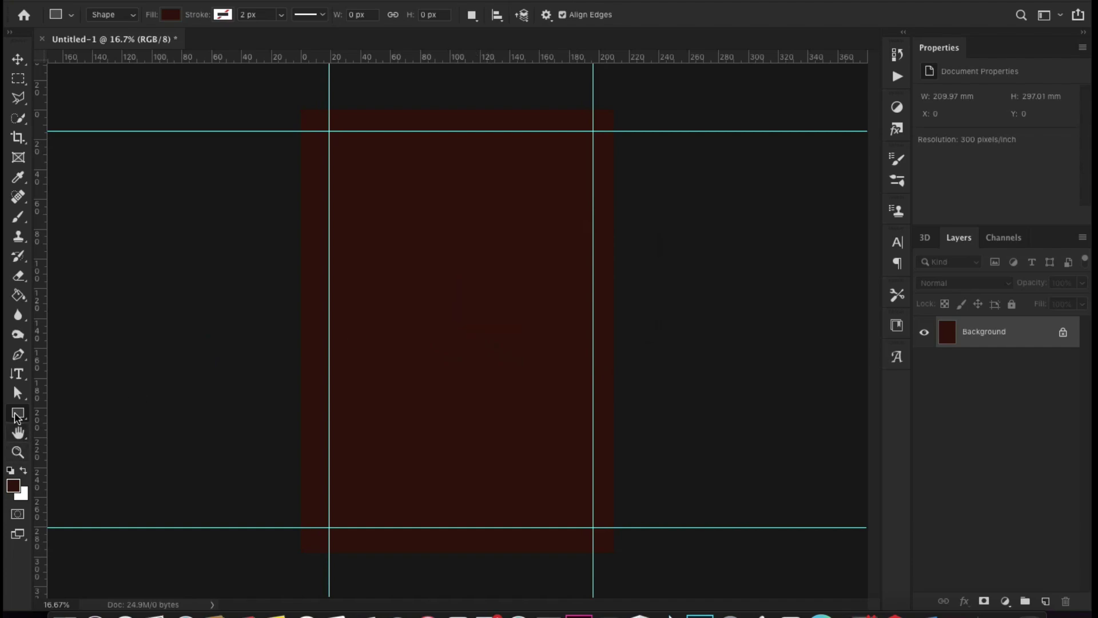
pyautogui.click(170, 15)
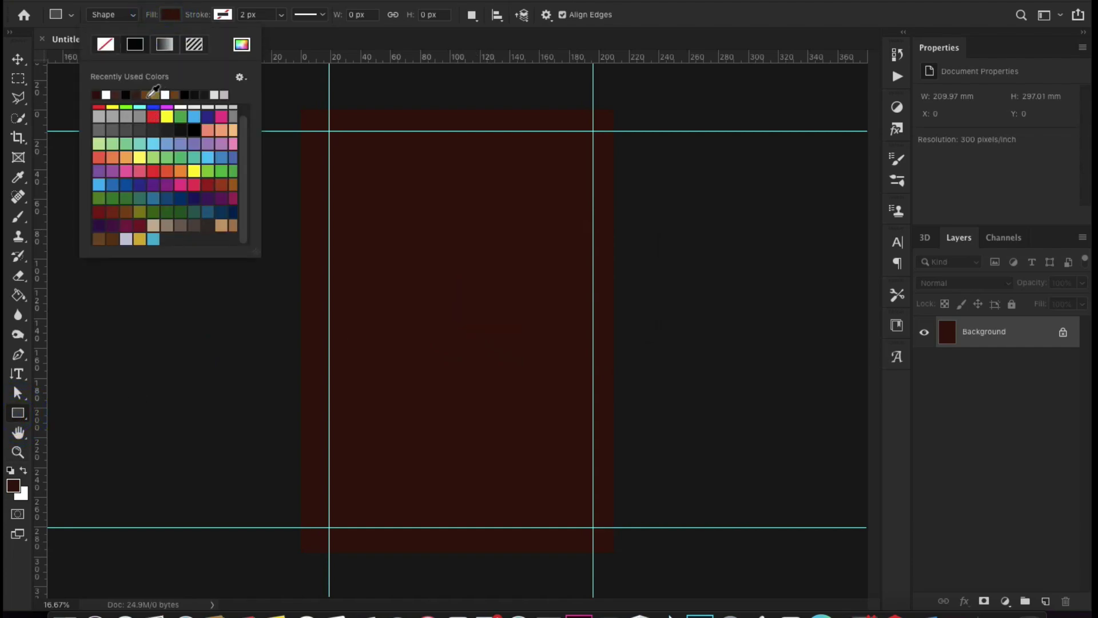
pyautogui.click(150, 95)
pyautogui.moveTo(320, 471); pyautogui.dragTo(341, 525)
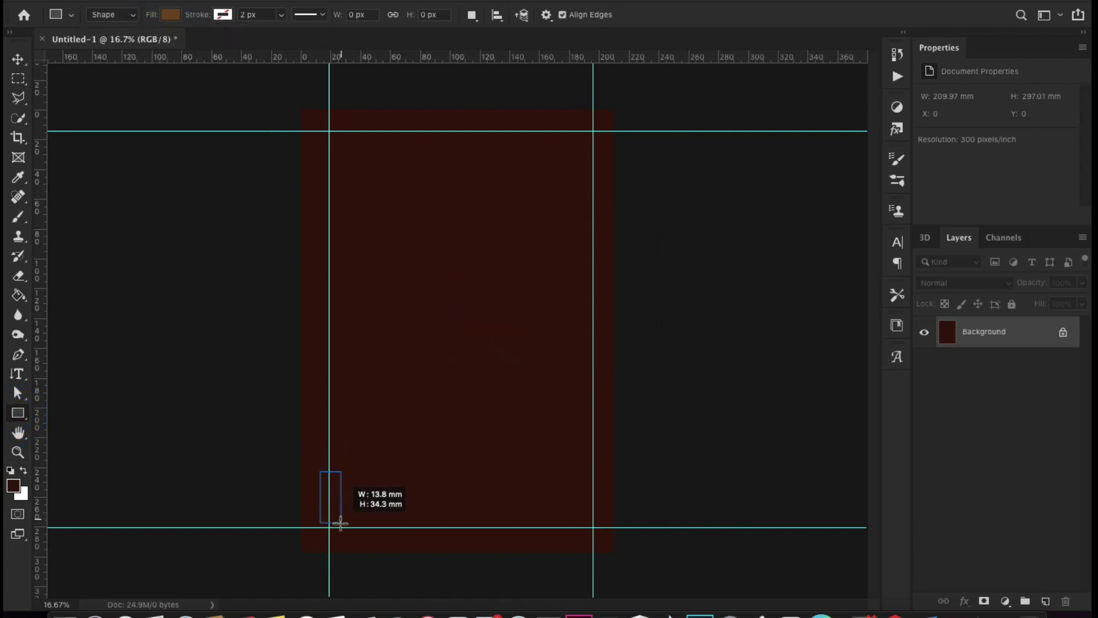
# - Enlarge the brown bar, making it taller and wider
pyautogui.click(19, 59)
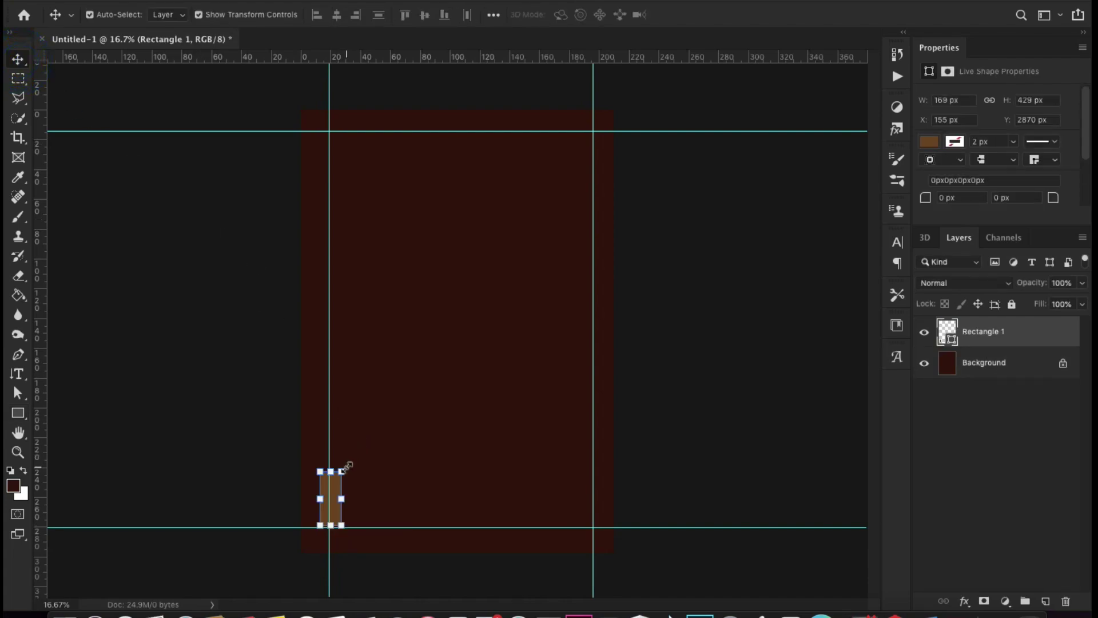
pyautogui.moveTo(342, 471); pyautogui.dragTo(347, 450)
pyautogui.click(105, 233)
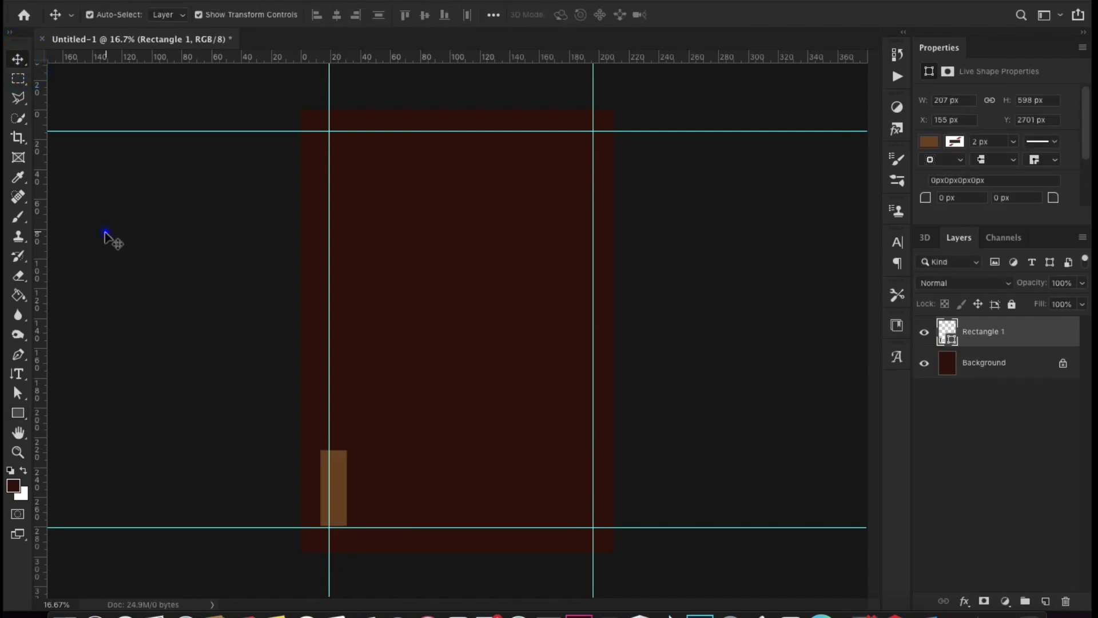
pyautogui.click(329, 460)
pyautogui.doubleClick(330, 460)
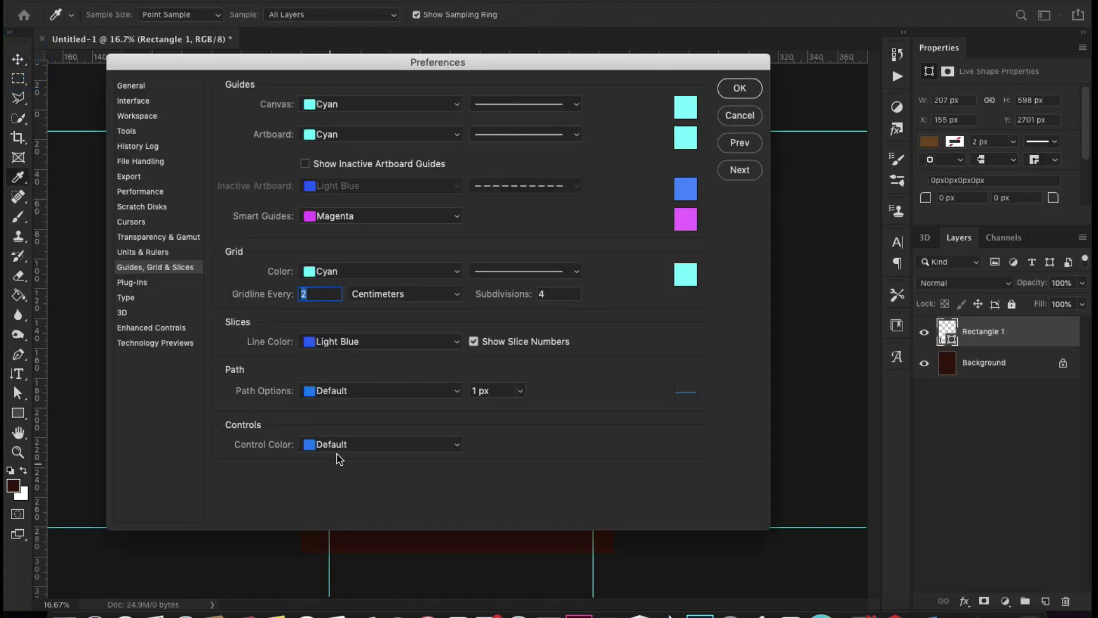
pyautogui.click(739, 116)
# - Move the 90°-rotated bar copy to the top-right corner against the top guide and commit
pyautogui.moveTo(333, 461)
pyautogui.mouseDown()
pyautogui.moveTo(337, 470)
pyautogui.moveTo(578, 121)
pyautogui.moveTo(601, 194)
pyautogui.mouseUp()
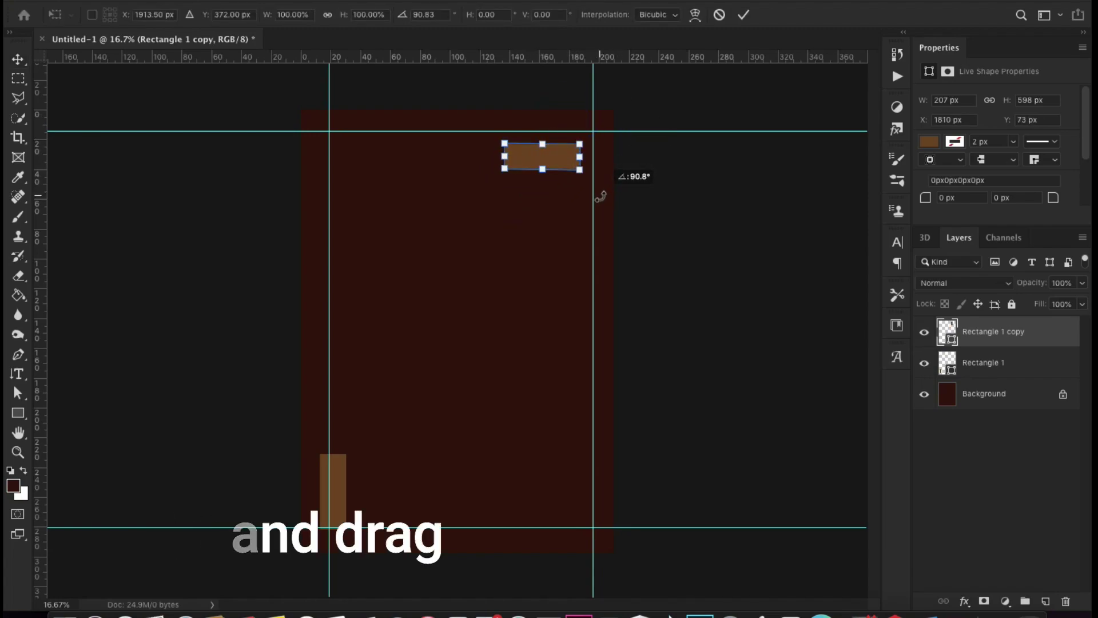
pyautogui.moveTo(563, 157)
pyautogui.mouseDown()
pyautogui.moveTo(614, 117)
pyautogui.moveTo(597, 142)
pyautogui.mouseUp()
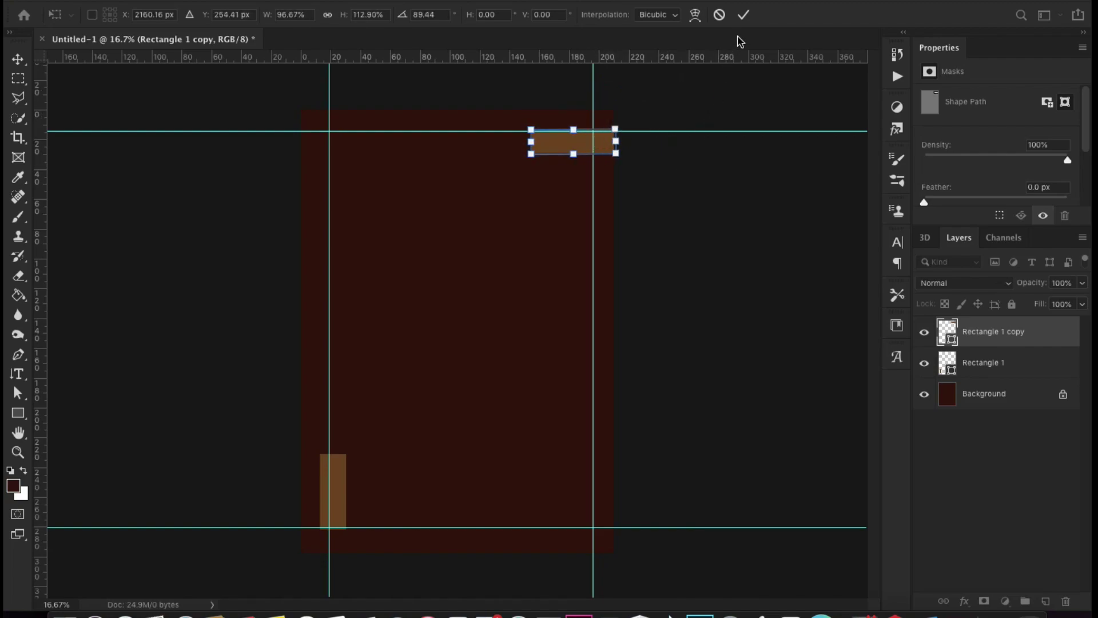
pyautogui.click(743, 14)
pyautogui.click(743, 163)
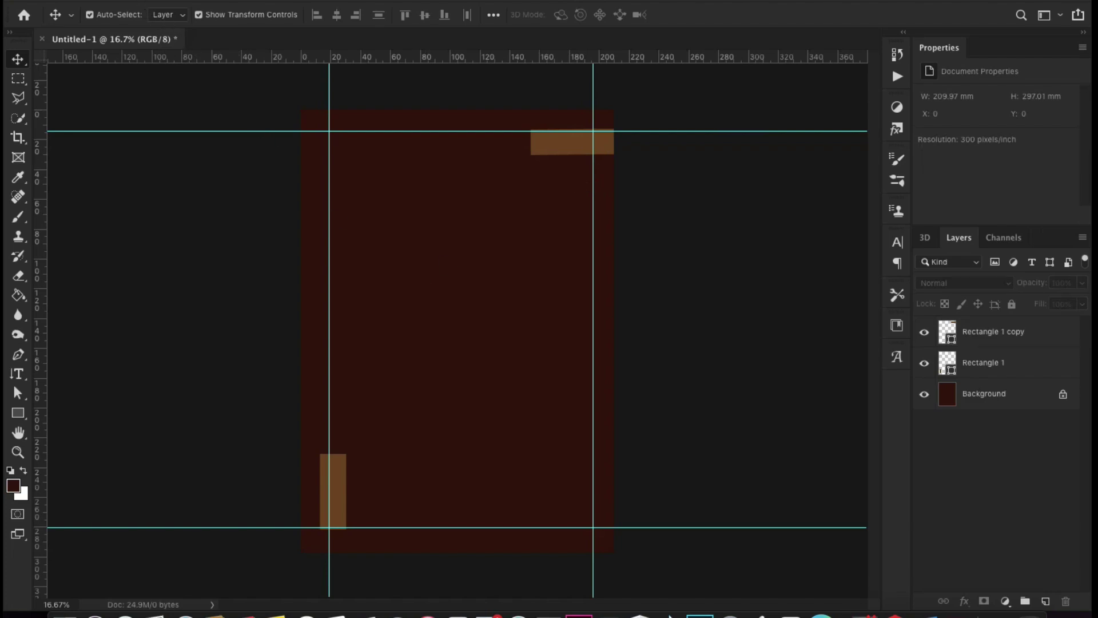
pyautogui.click(133, 7)
# - Place the burger PNG as an embedded image, pushed partly past the page's right edge
pyautogui.click(191, 248)
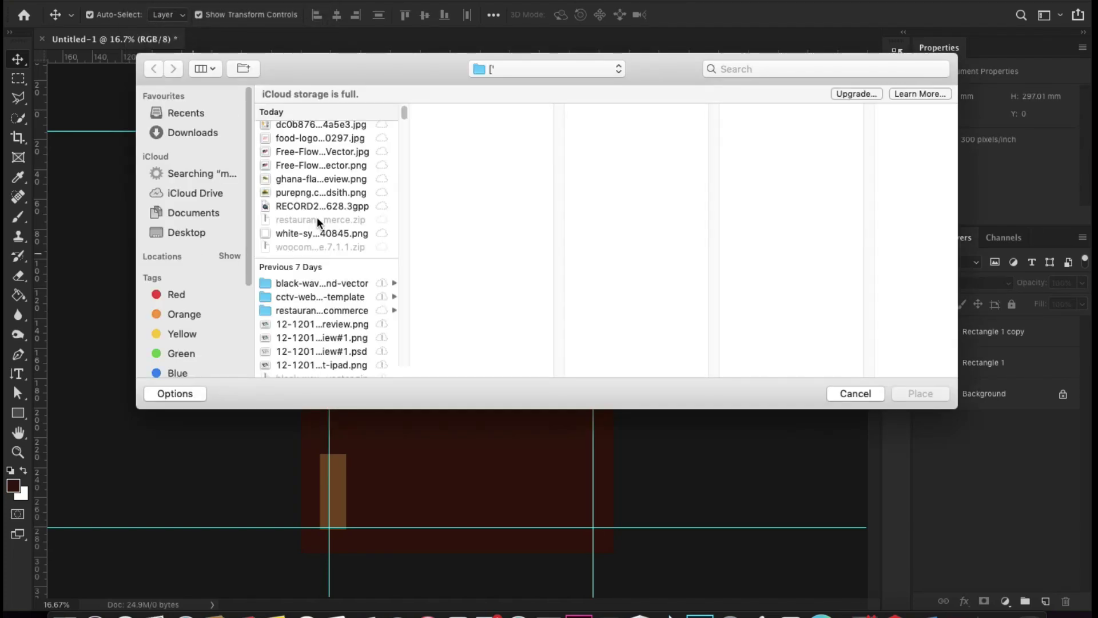
pyautogui.click(306, 193)
pyautogui.click(912, 393)
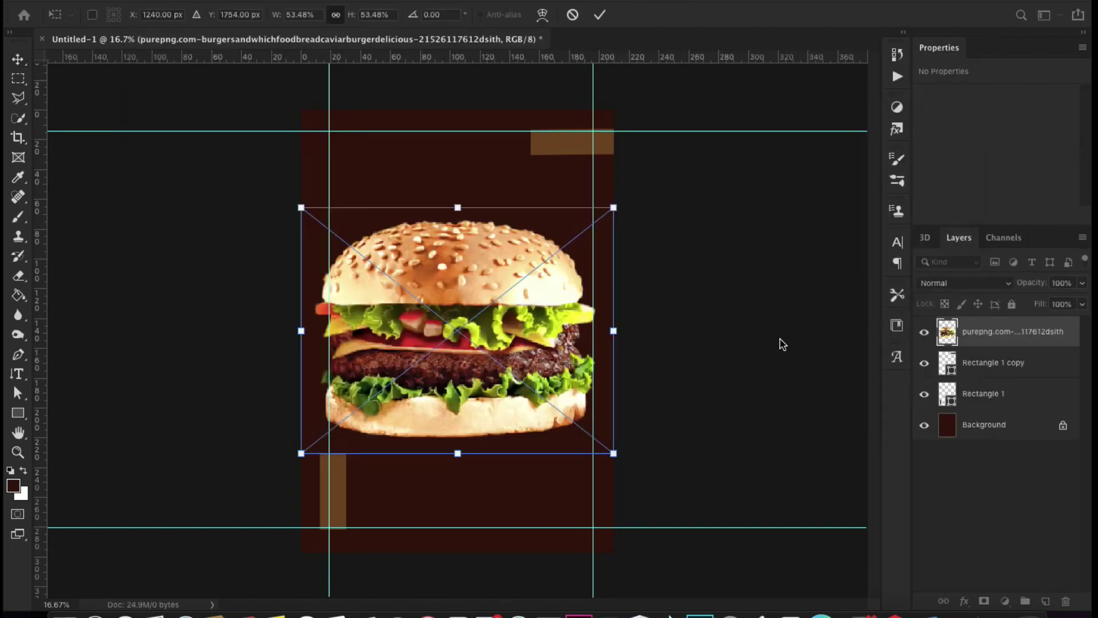
pyautogui.moveTo(451, 275); pyautogui.dragTo(587, 264)
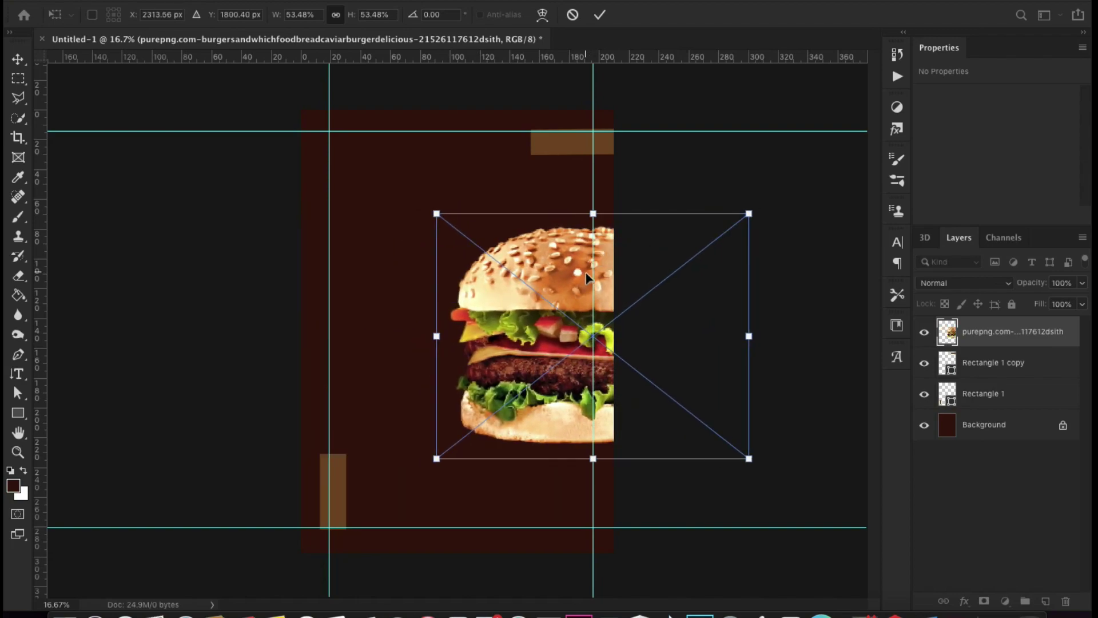
pyautogui.moveTo(585, 264)
pyautogui.mouseDown()
pyautogui.moveTo(600, 261)
pyautogui.moveTo(575, 255)
pyautogui.mouseUp()
pyautogui.click(599, 15)
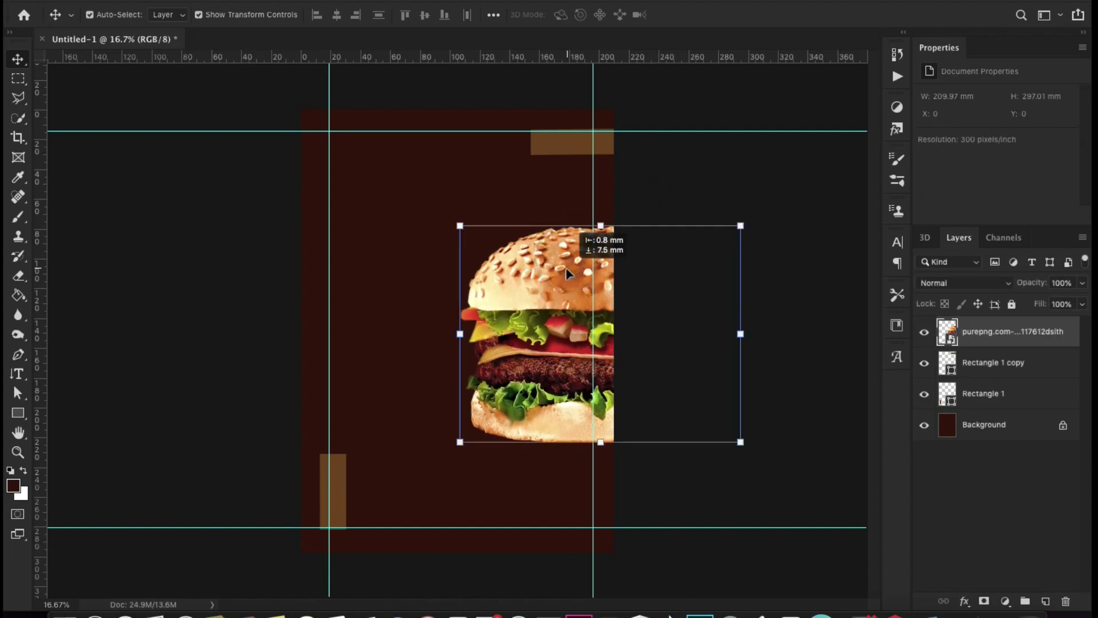
pyautogui.click(702, 184)
pyautogui.click(591, 291)
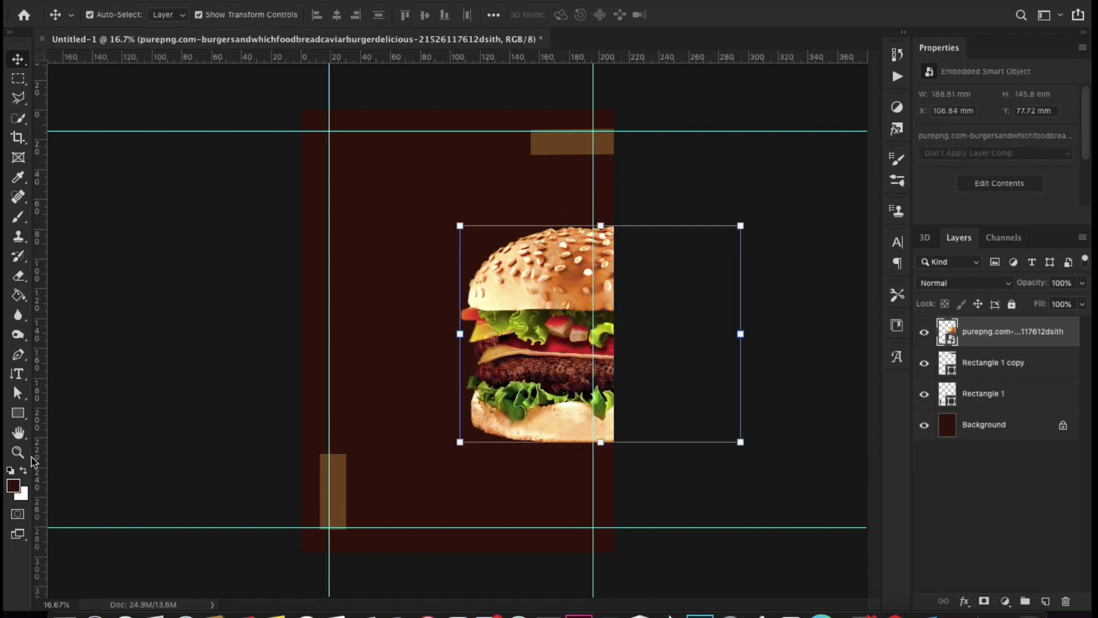
pyautogui.click(14, 486)
# - Refill the Background layer with a near-black brown foreground colour
pyautogui.moveTo(494, 257); pyautogui.dragTo(584, 245)
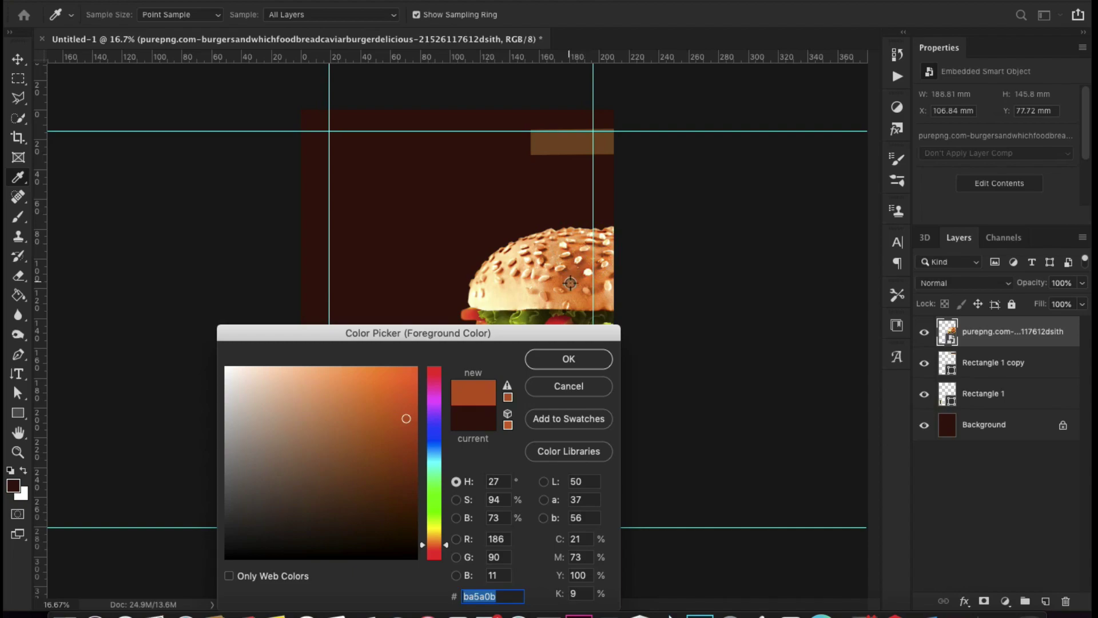
pyautogui.moveTo(551, 332); pyautogui.dragTo(526, 446)
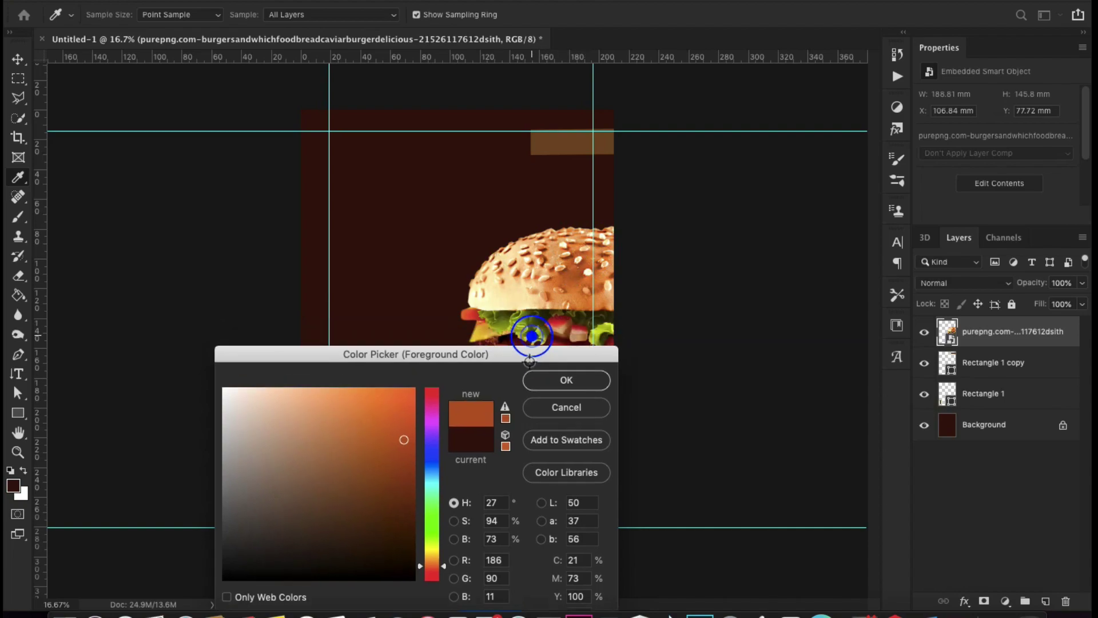
pyautogui.click(540, 375)
pyautogui.click(566, 465)
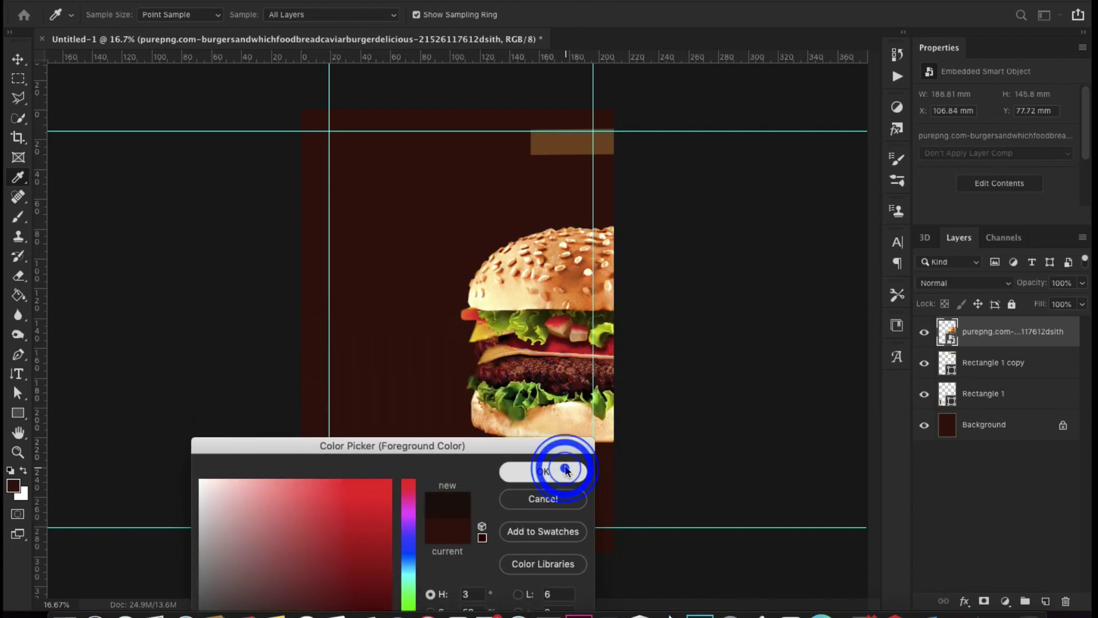
pyautogui.click(22, 296)
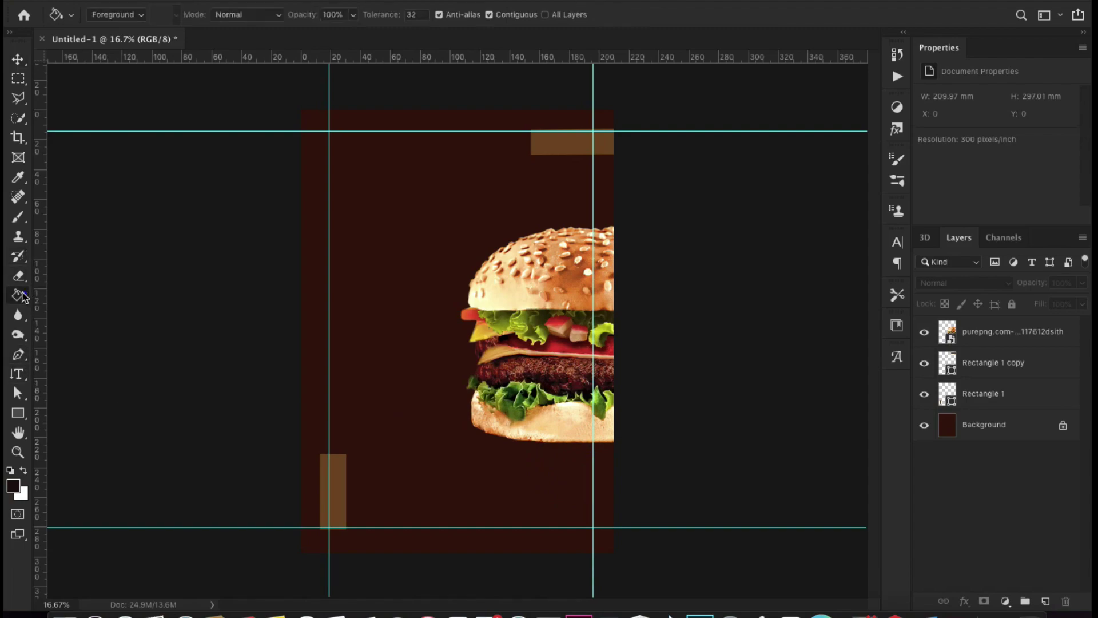
pyautogui.click(978, 431)
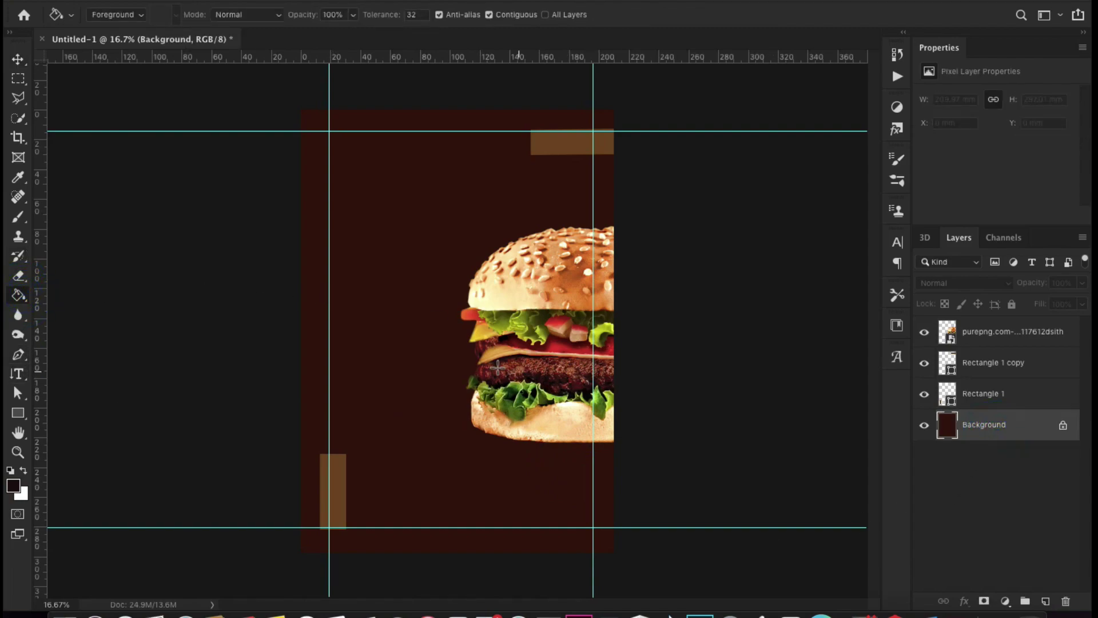
pyautogui.click(18, 59)
pyautogui.click(335, 470)
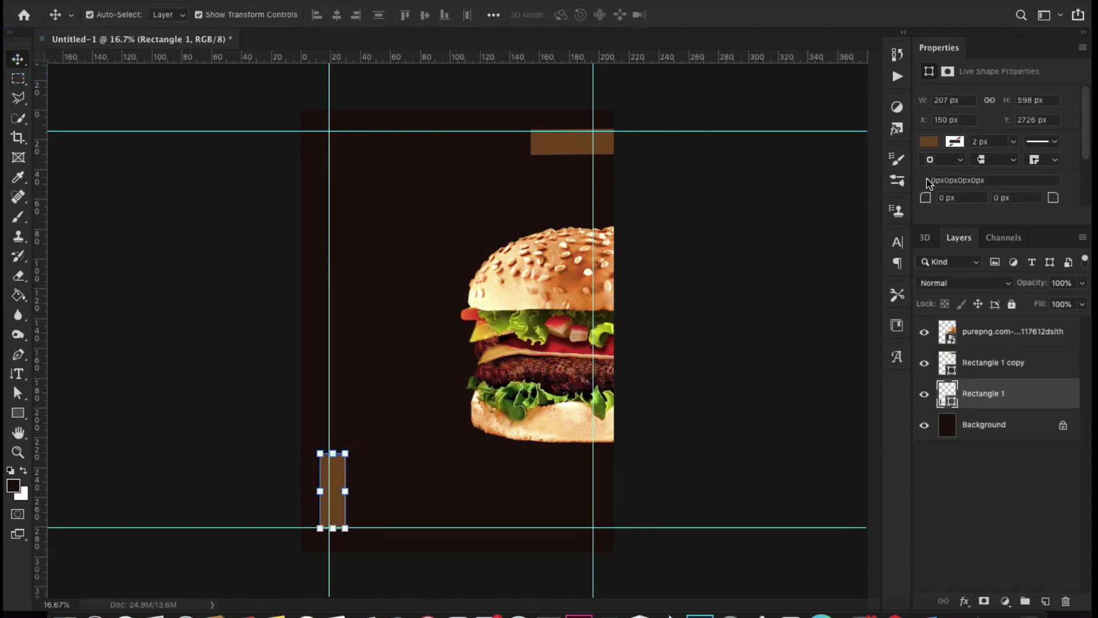
# - Recolour the bottom bar to burnt orange #b26117 sampled from the burger bun
pyautogui.doubleClick(954, 402)
pyautogui.click(571, 295)
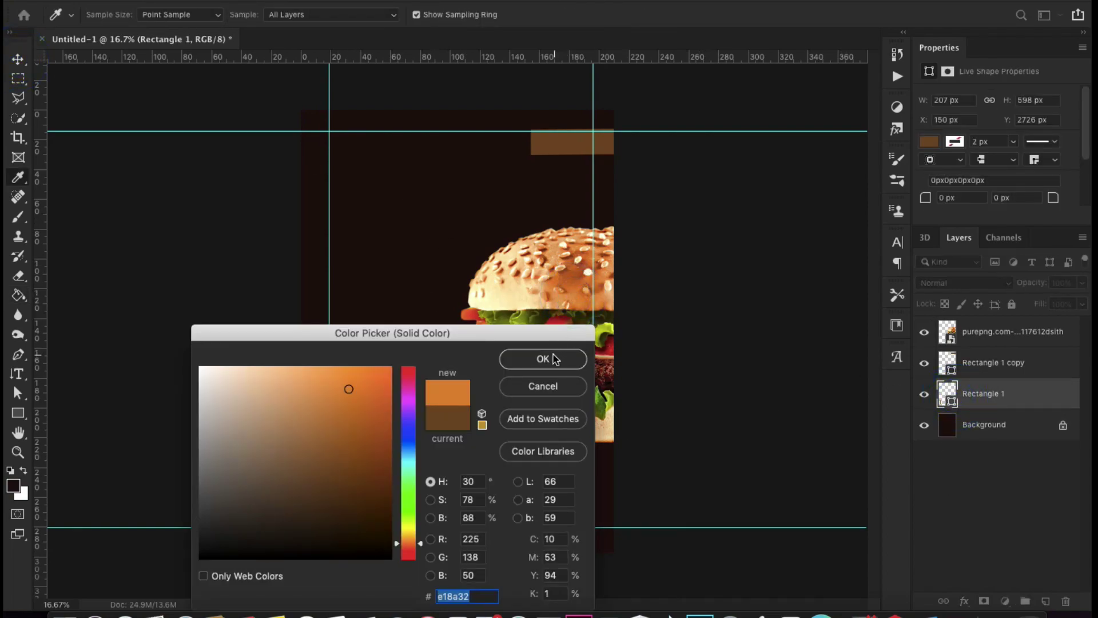
pyautogui.click(516, 294)
pyautogui.click(560, 359)
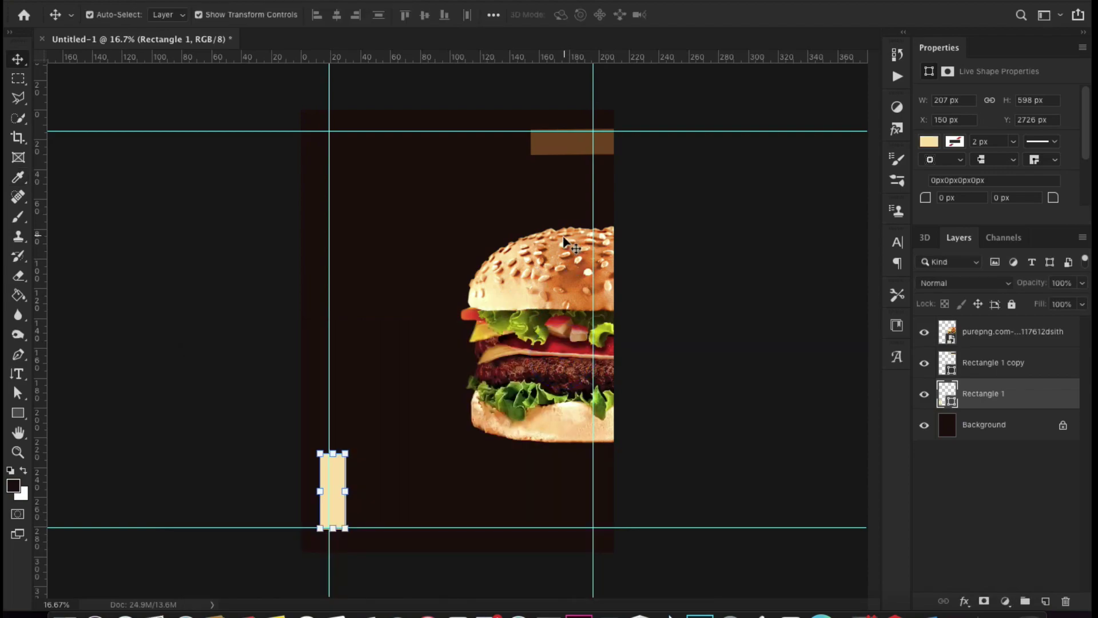
pyautogui.click(928, 142)
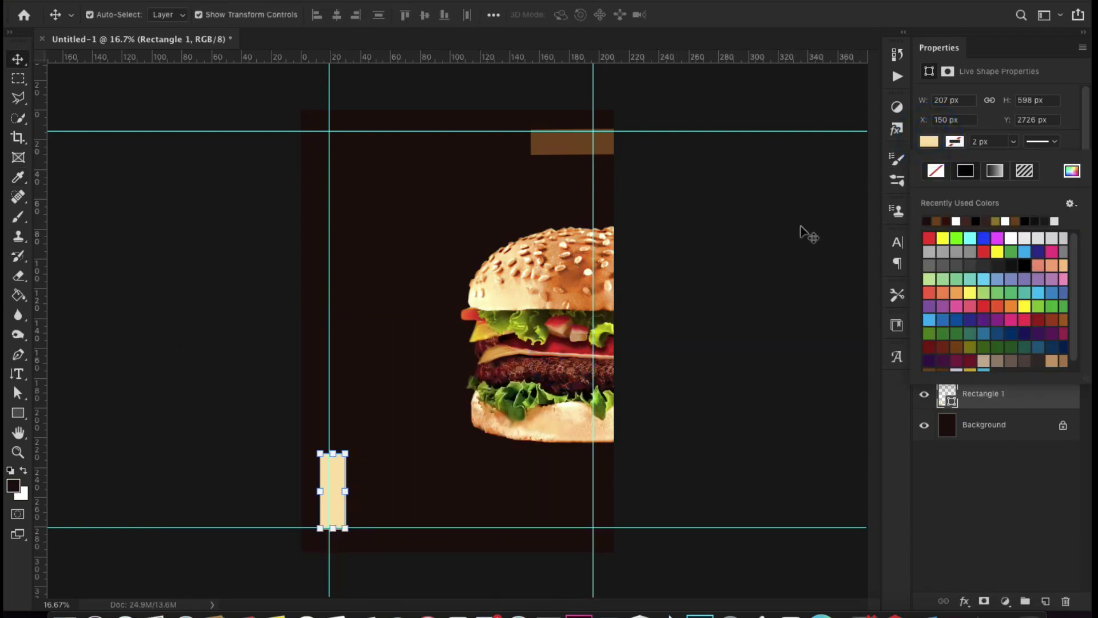
pyautogui.click(1071, 172)
pyautogui.click(568, 287)
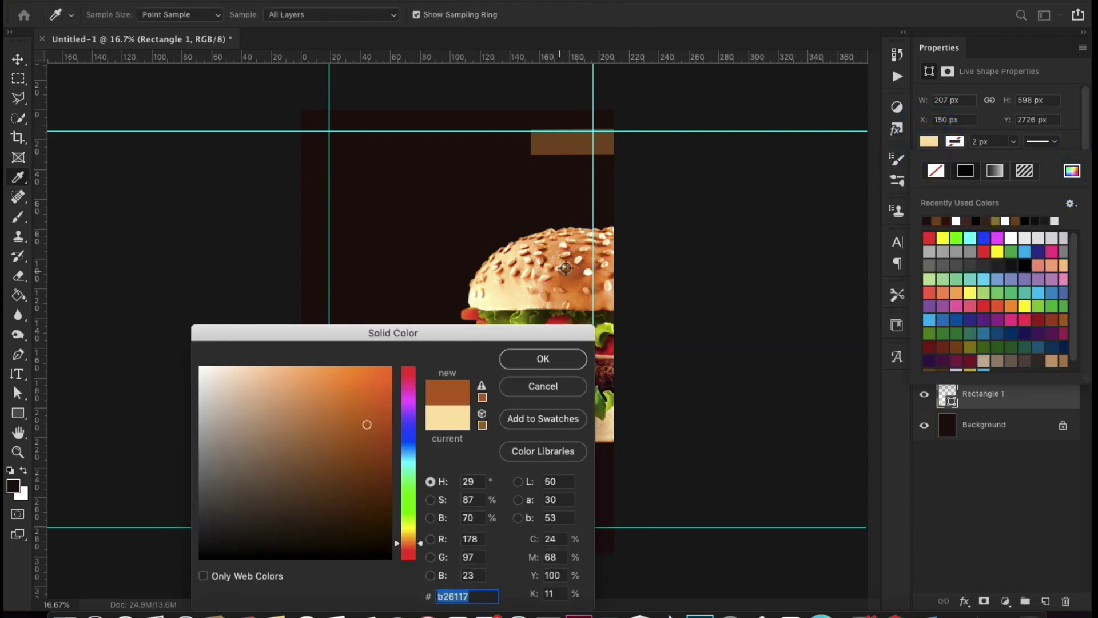
pyautogui.click(566, 278)
pyautogui.click(542, 358)
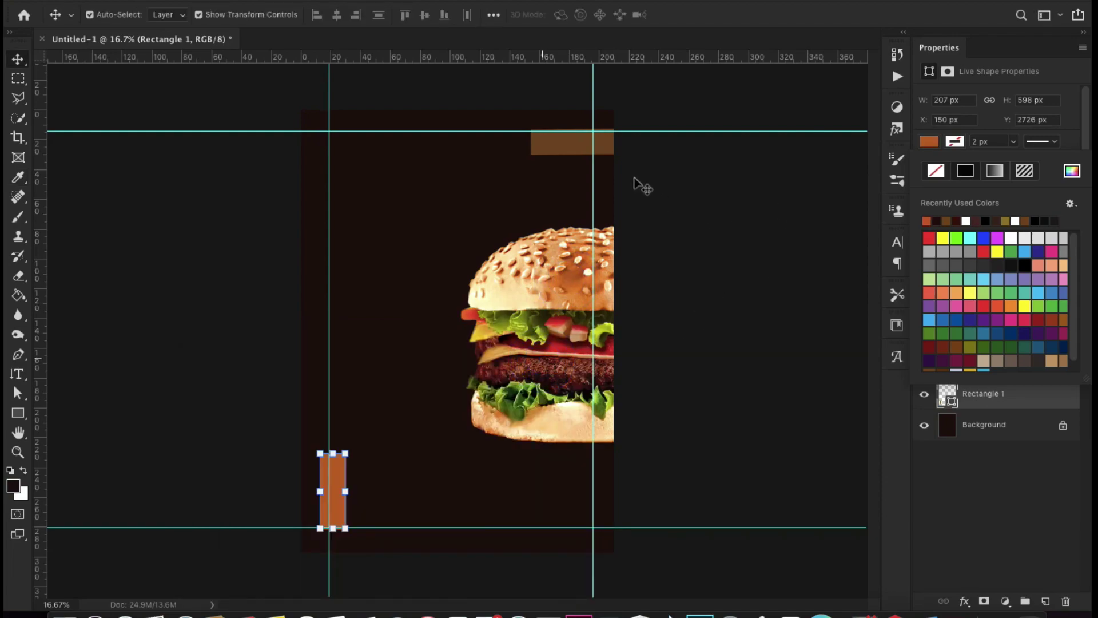
pyautogui.click(574, 147)
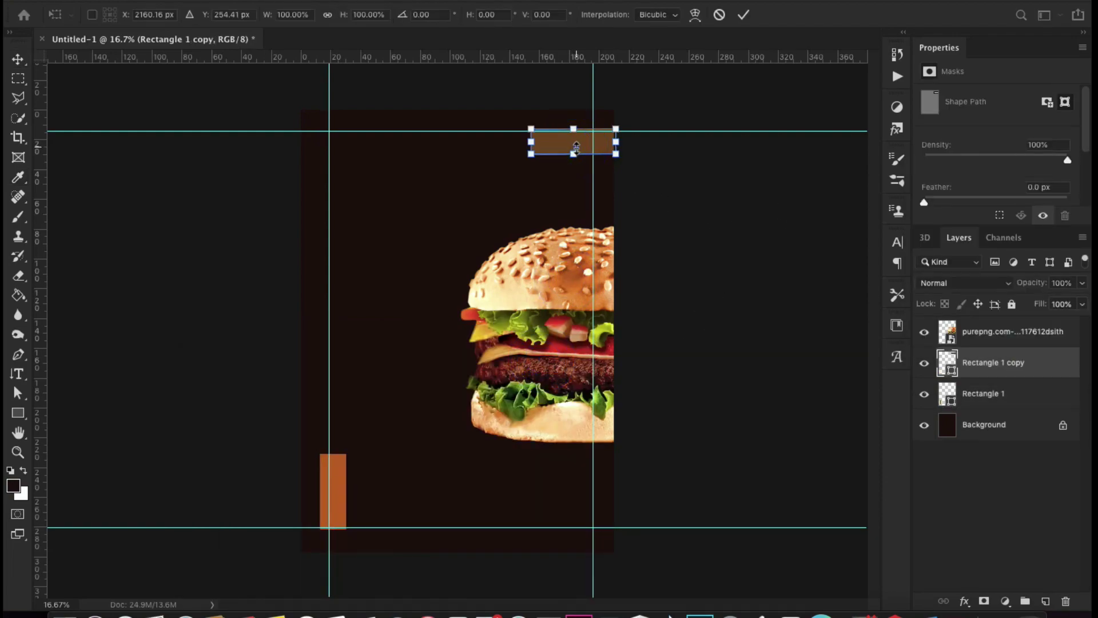
# - Sample the bottom bar's orange as the top bar's fill colour
pyautogui.doubleClick(949, 368)
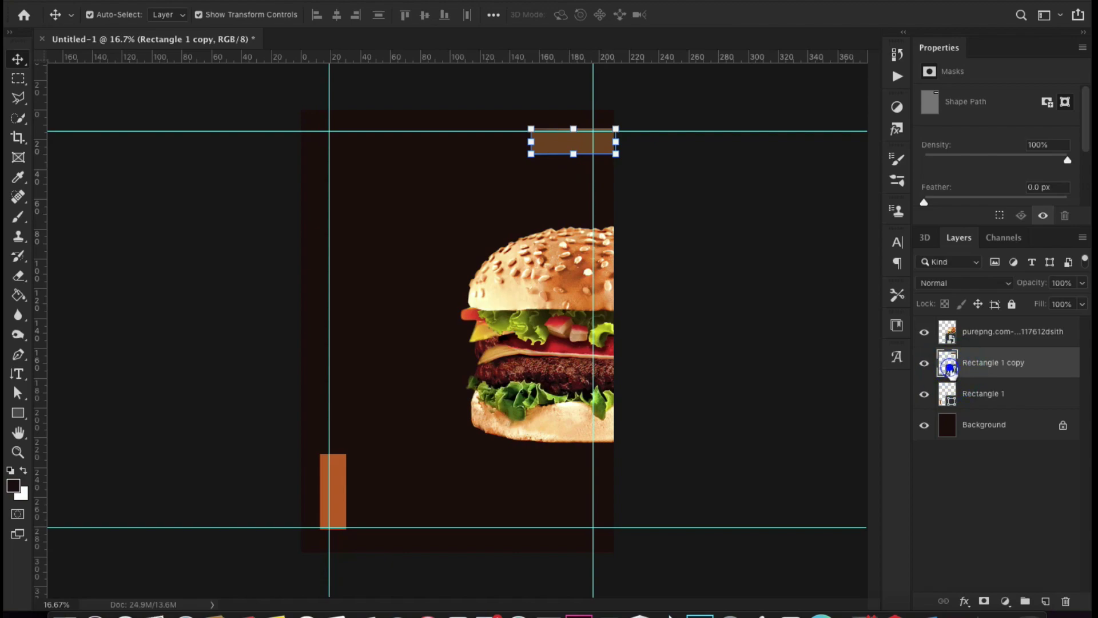
pyautogui.doubleClick(949, 369)
pyautogui.moveTo(492, 342); pyautogui.dragTo(384, 534)
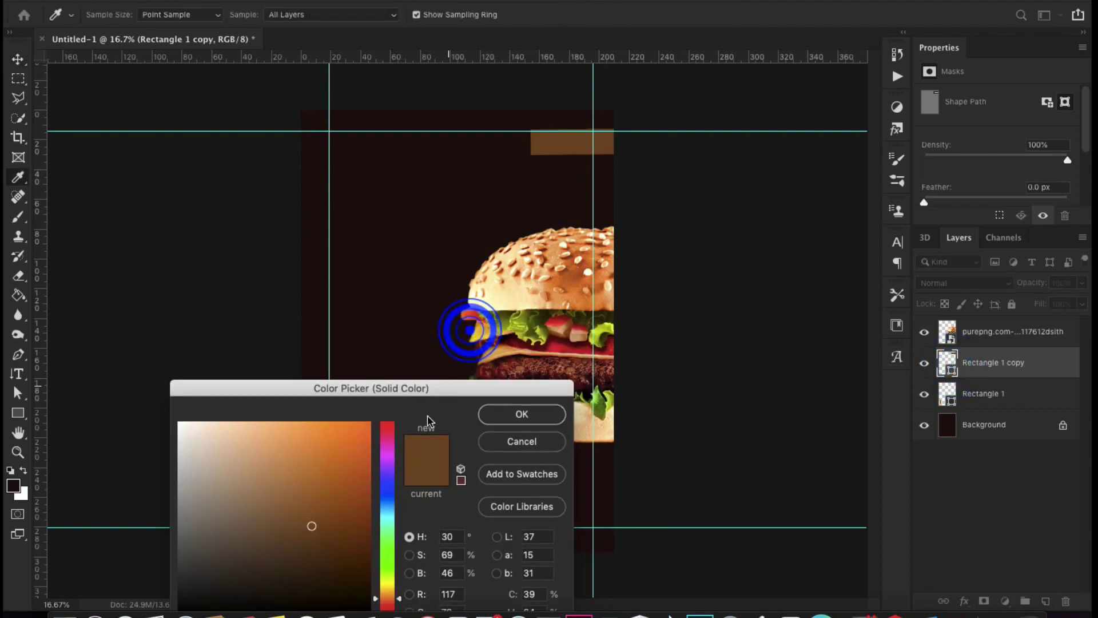
pyautogui.click(334, 470)
# - Apply the orange fill to the top bar and add a vertical guide for the text column
pyautogui.click(450, 550)
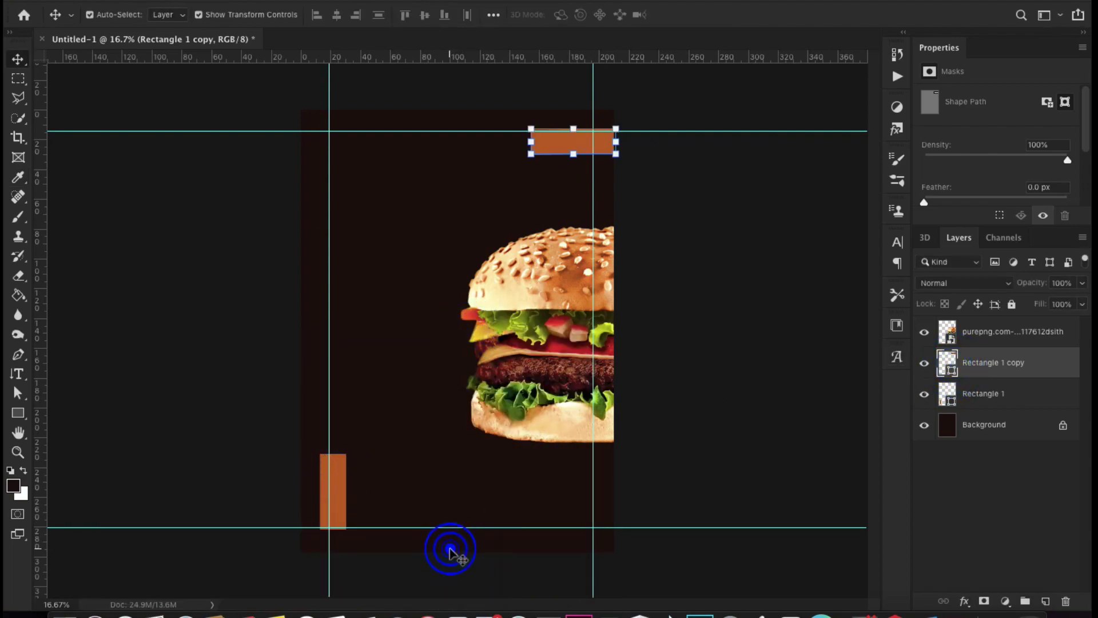
pyautogui.click(186, 234)
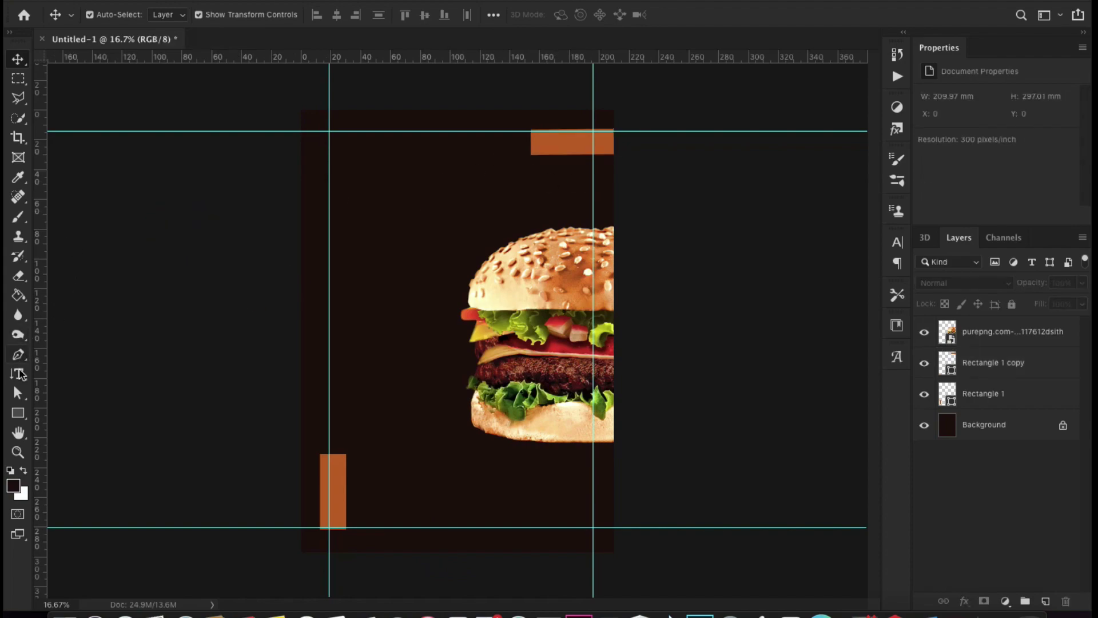
pyautogui.click(19, 374)
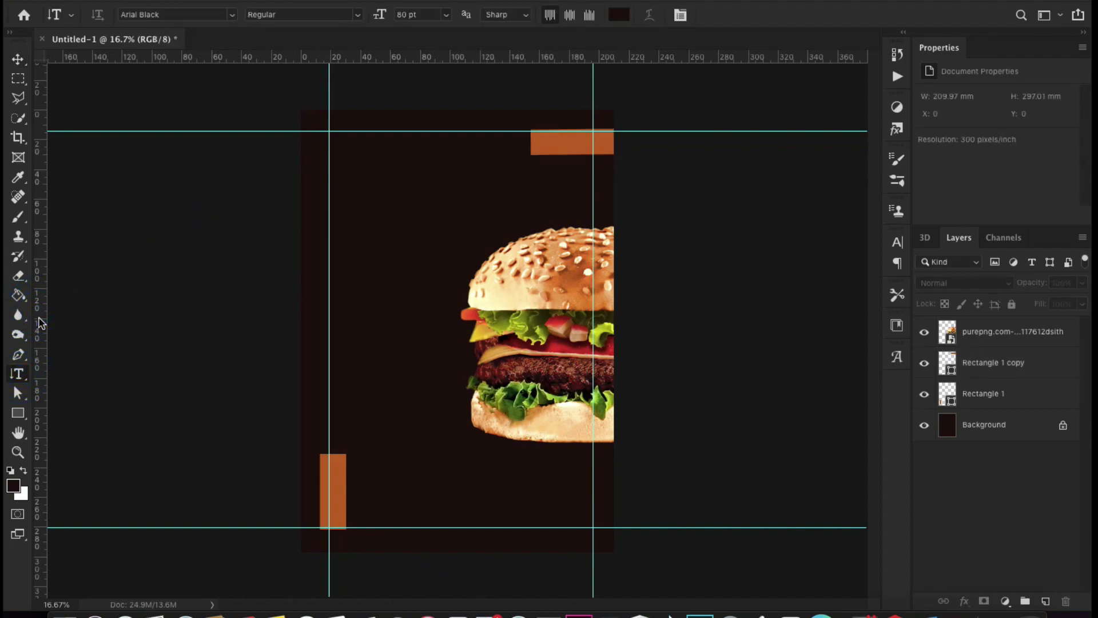
pyautogui.moveTo(40, 322); pyautogui.dragTo(361, 257)
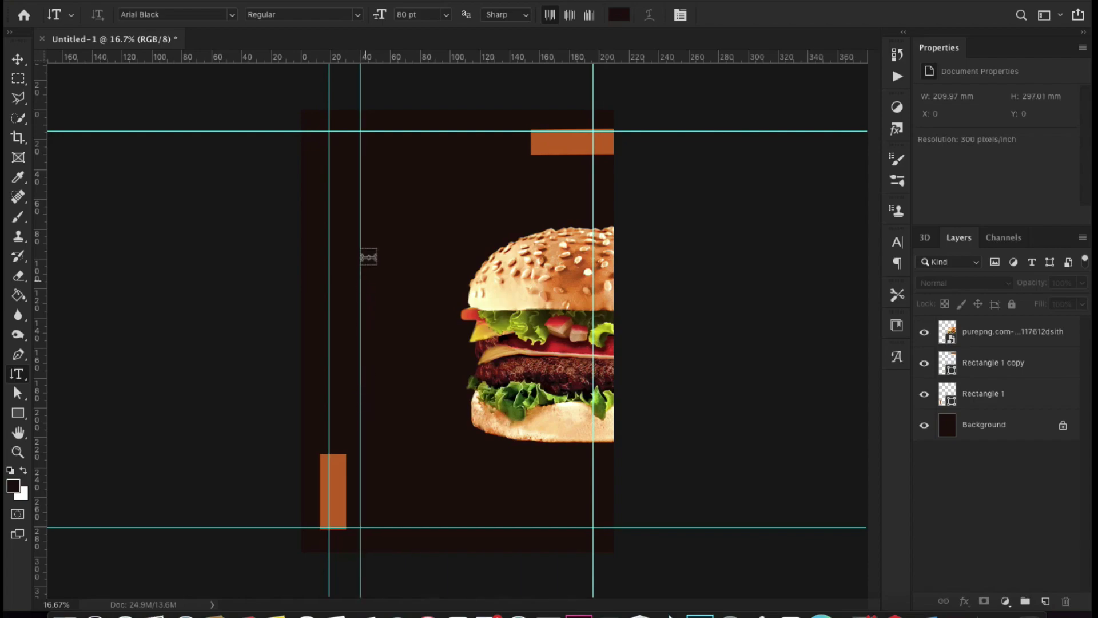
# - Type vertical 'BURGER' in cream #ffe5ad on the flyer's left side
pyautogui.click(371, 198)
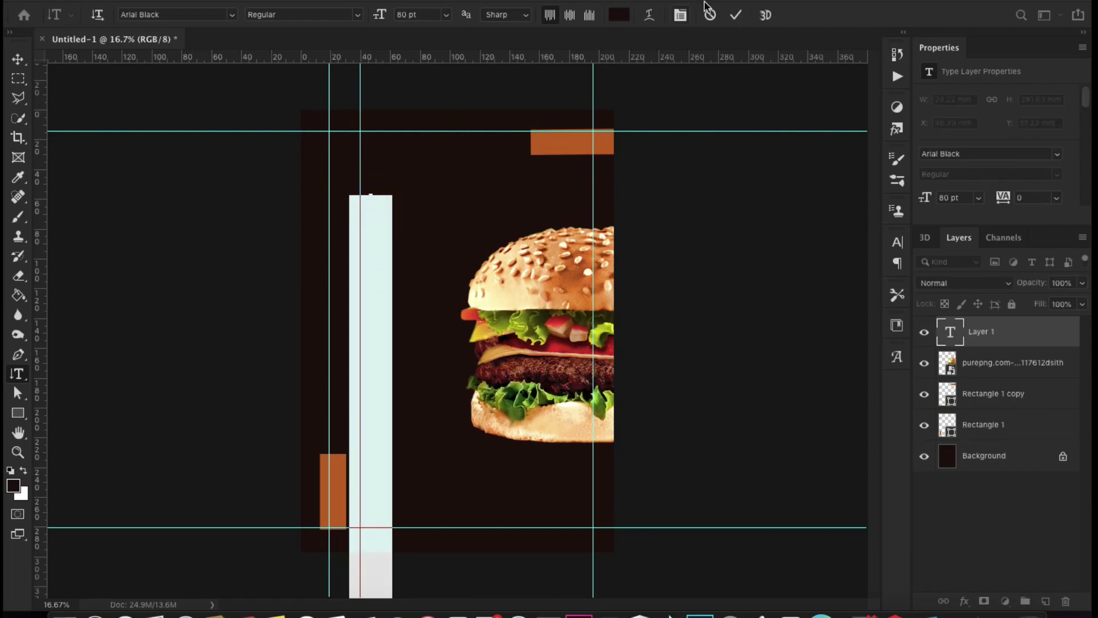
pyautogui.click(619, 14)
pyautogui.click(512, 292)
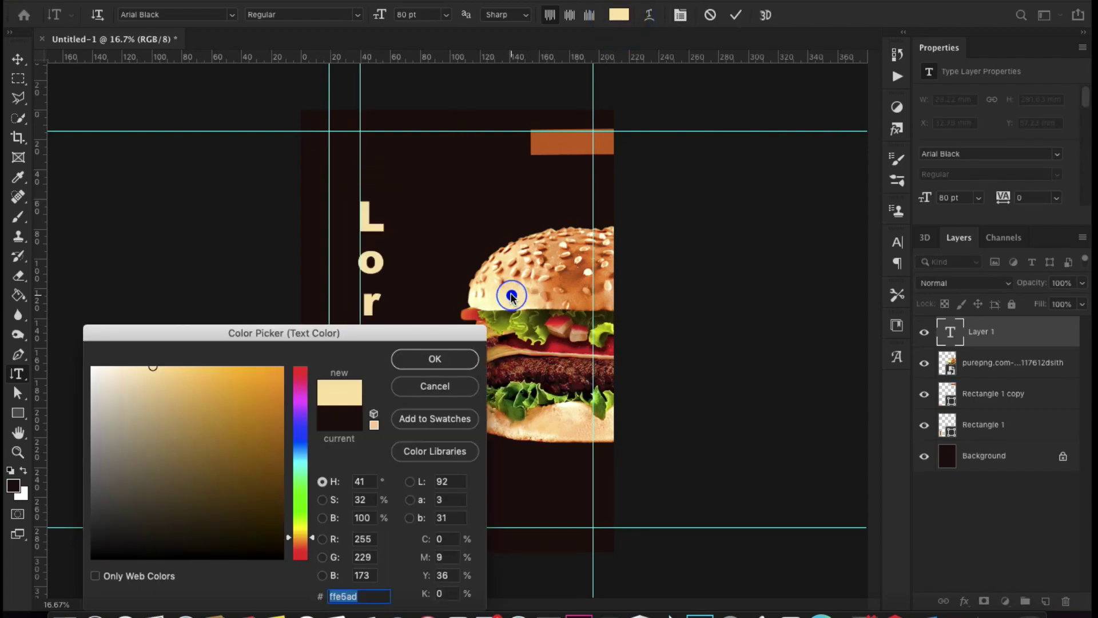
pyautogui.click(449, 358)
pyautogui.write('B')
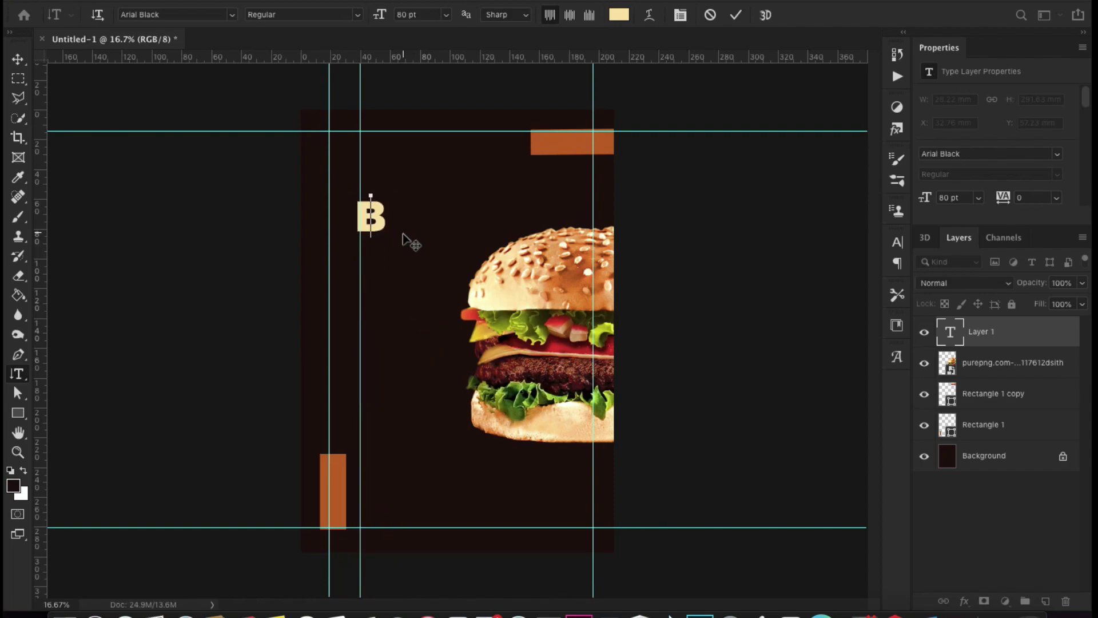
pyautogui.write('URG')
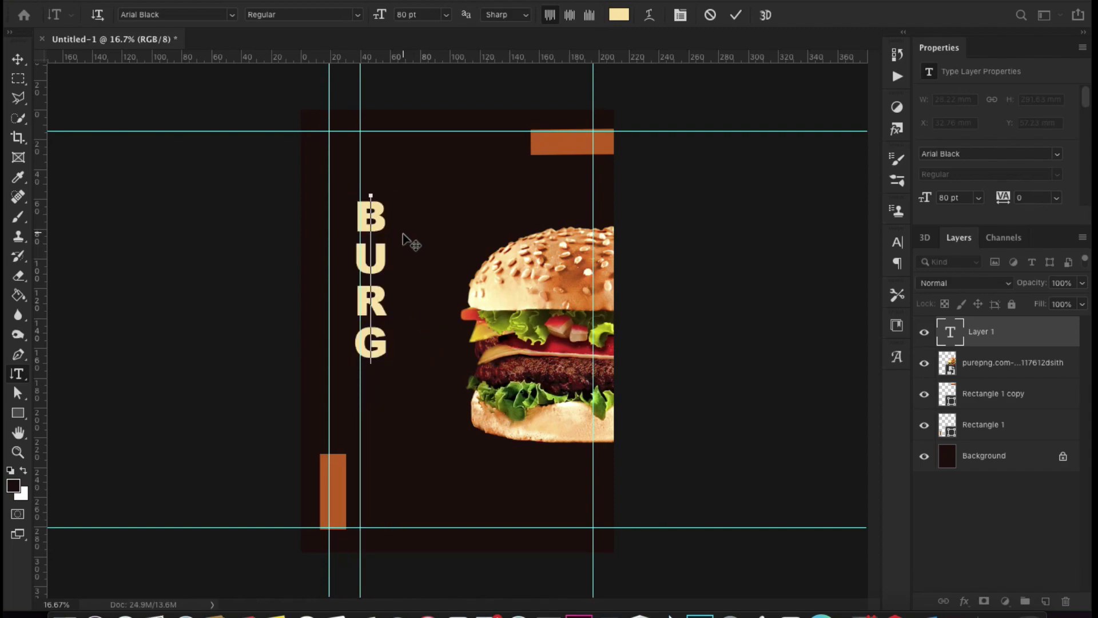
pyautogui.write('ER')
pyautogui.click(735, 15)
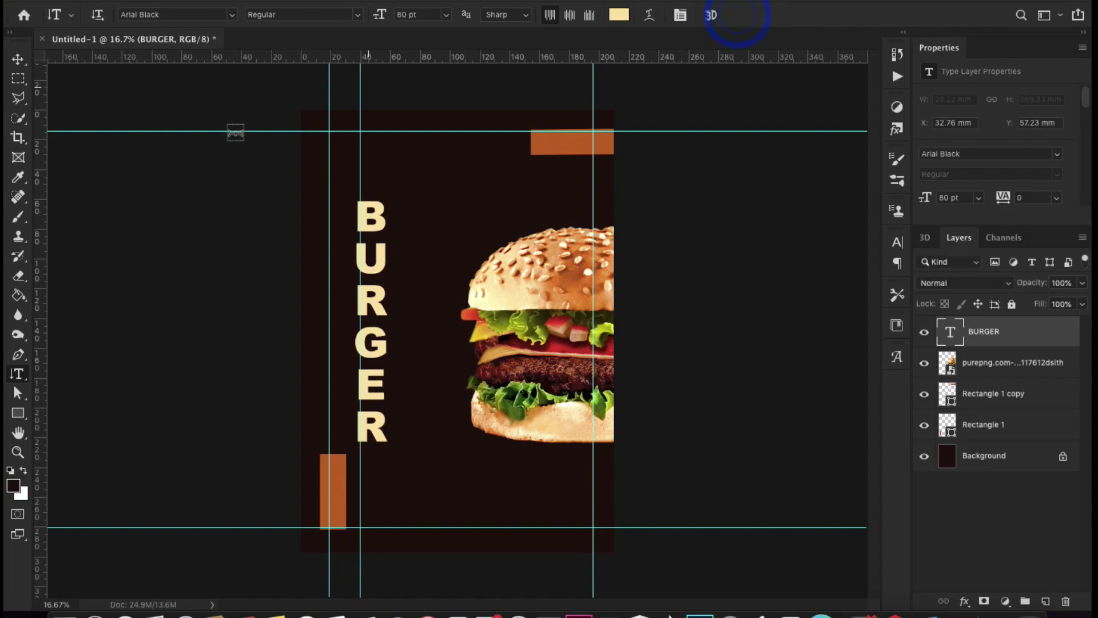
# - Move the BURGER title up beside the left guide
pyautogui.click(18, 59)
pyautogui.moveTo(371, 230)
pyautogui.mouseDown()
pyautogui.moveTo(392, 215)
pyautogui.moveTo(376, 199)
pyautogui.mouseUp()
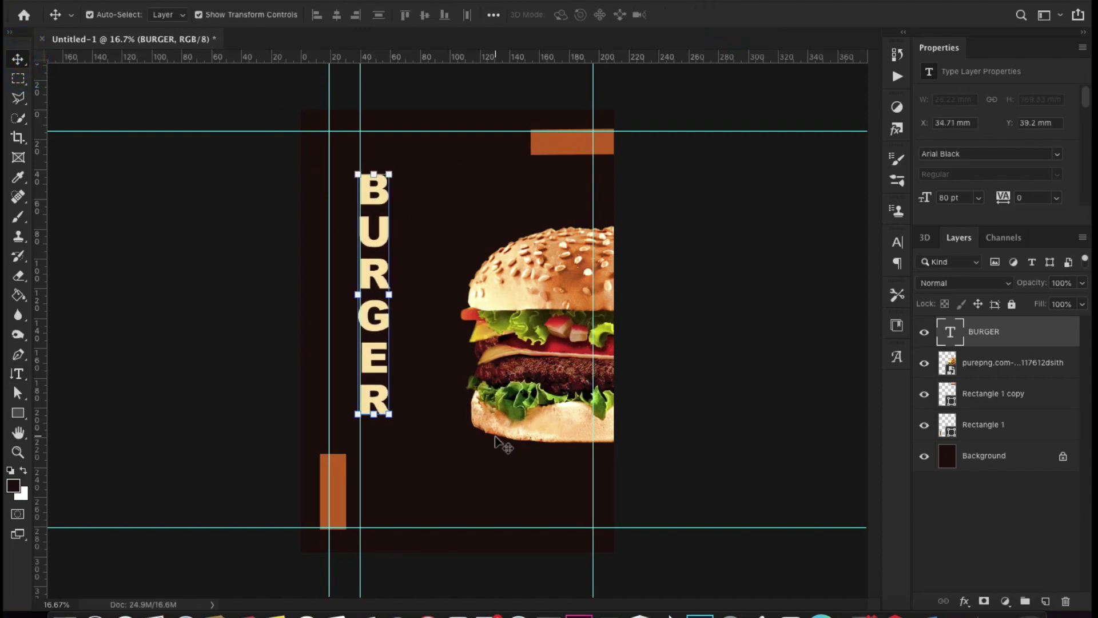
pyautogui.click(530, 424)
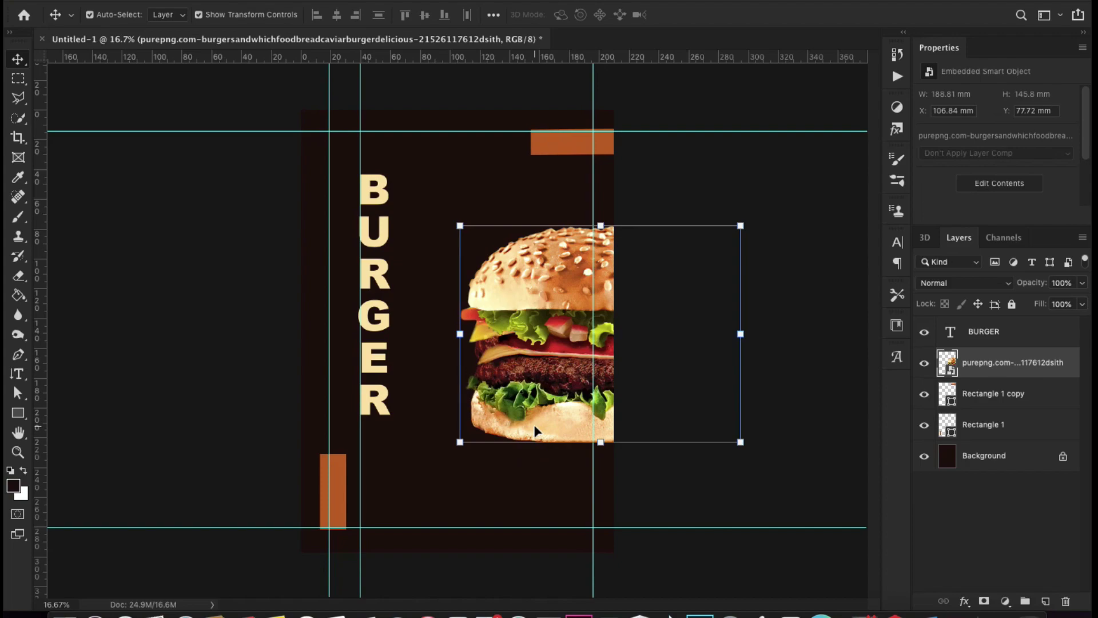
# - Duplicate the burger, flip the copy vertically and move it below the original
pyautogui.moveTo(535, 432); pyautogui.dragTo(530, 439)
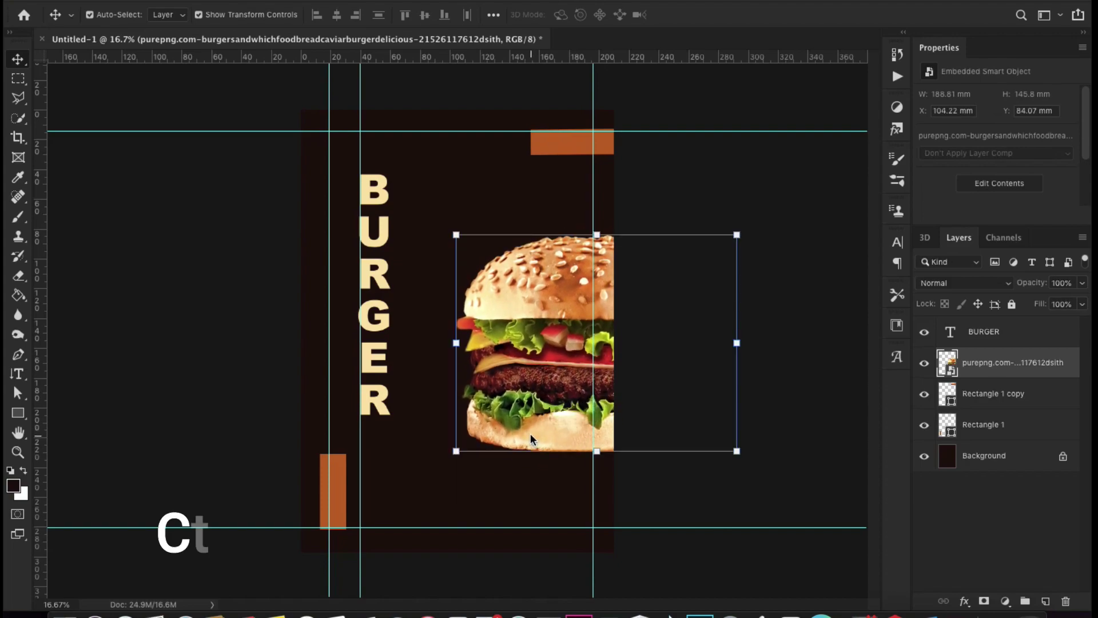
pyautogui.hotkey('ctrl', 'j')
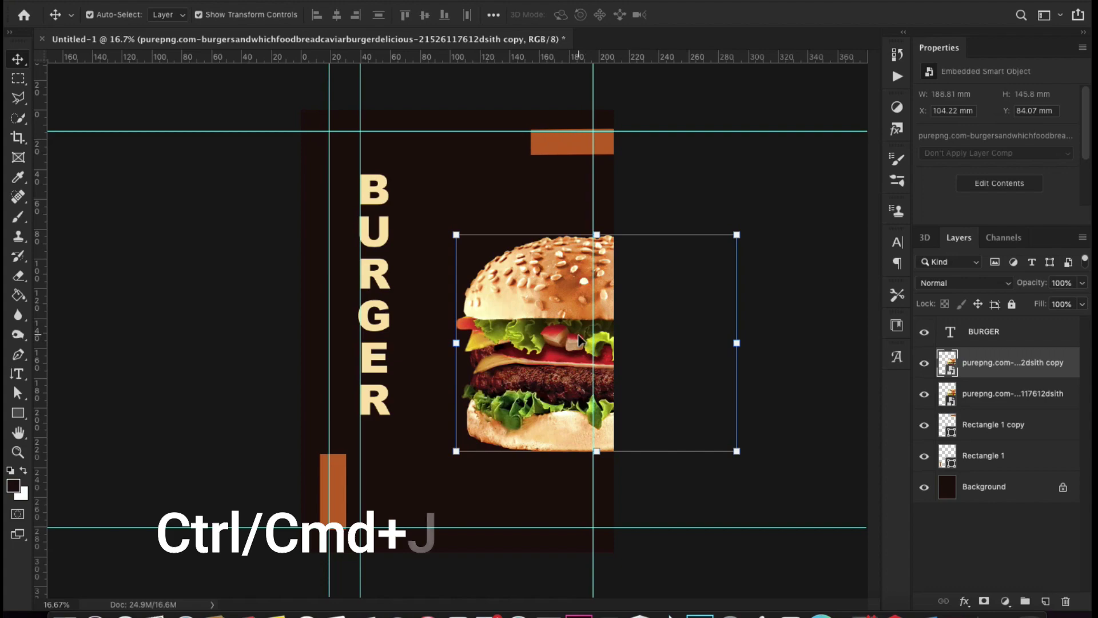
pyautogui.rightClick(593, 293)
pyautogui.click(569, 295)
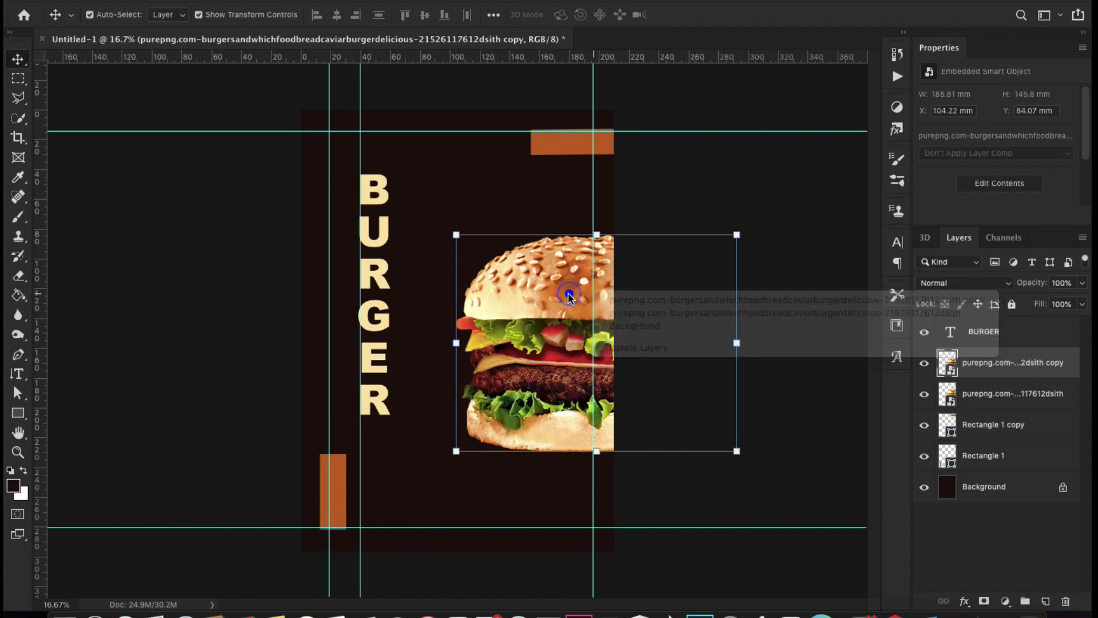
pyautogui.hotkey('ctrl', 't')
pyautogui.rightClick(569, 295)
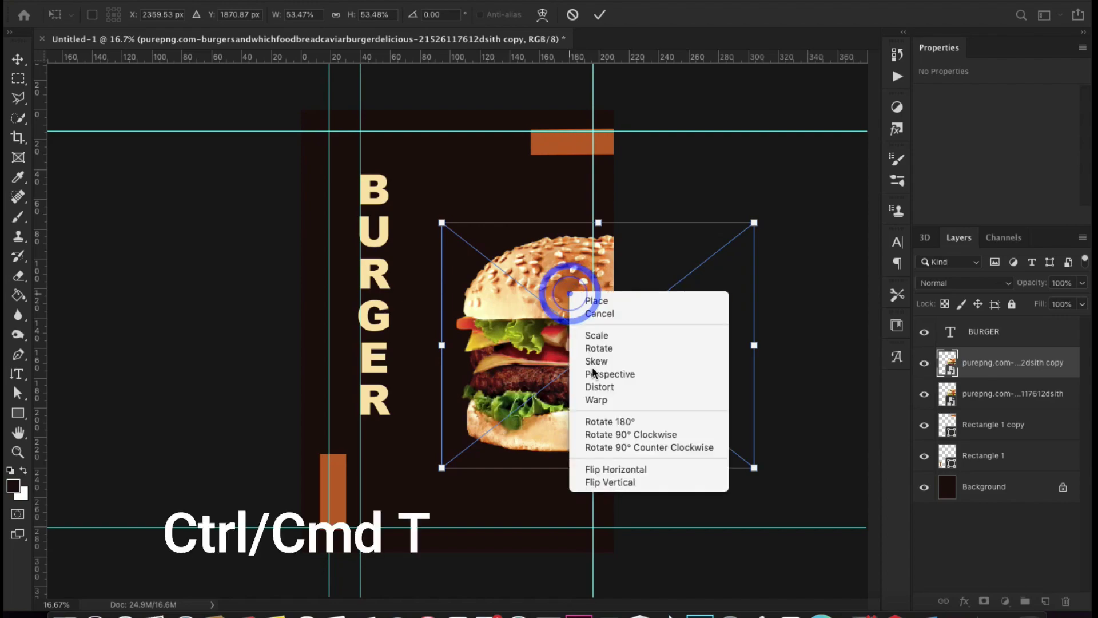
pyautogui.click(610, 482)
pyautogui.moveTo(598, 280); pyautogui.dragTo(597, 484)
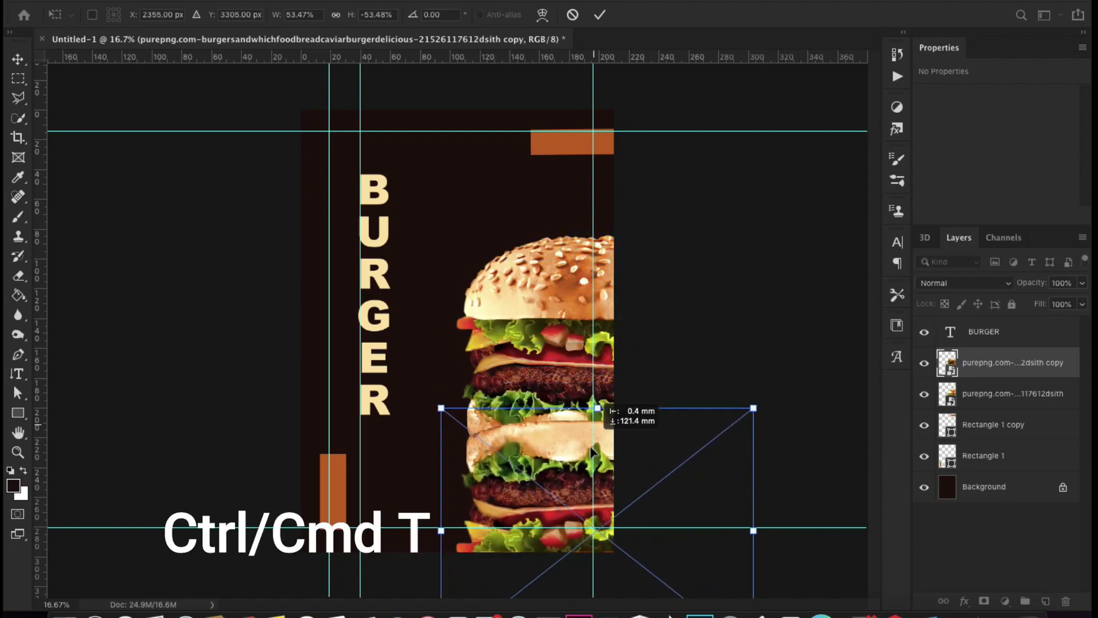
# - Put the flipped copy behind the original burger at 61% opacity
pyautogui.moveTo(1023, 381); pyautogui.dragTo(1023, 412)
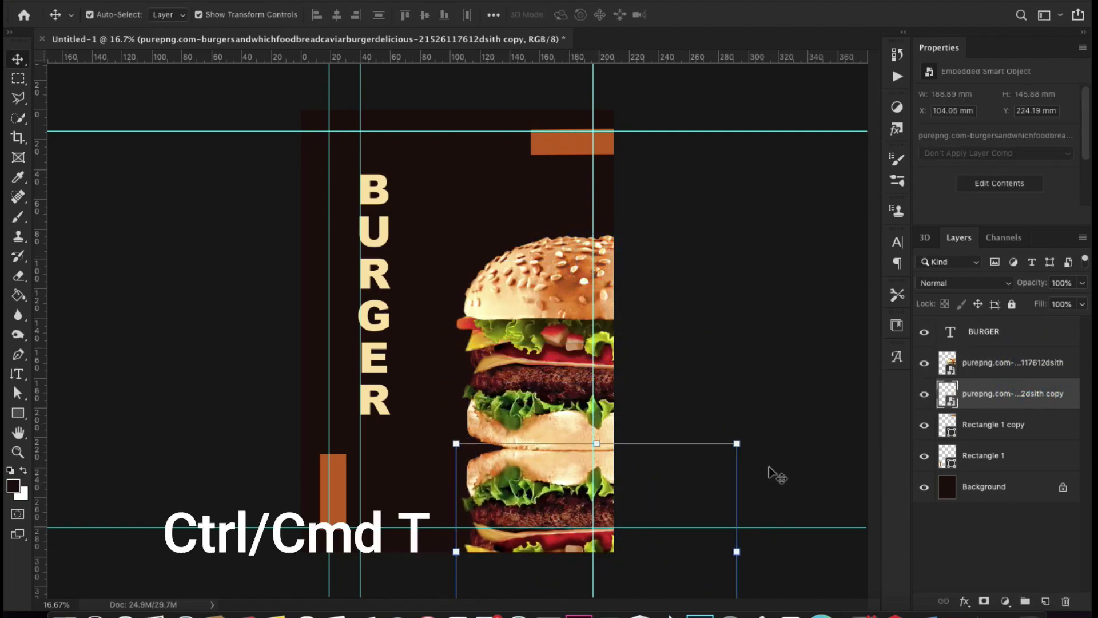
pyautogui.click(1082, 282)
pyautogui.moveTo(1074, 302)
pyautogui.mouseDown()
pyautogui.moveTo(1042, 303)
pyautogui.moveTo(1054, 304)
pyautogui.mouseUp()
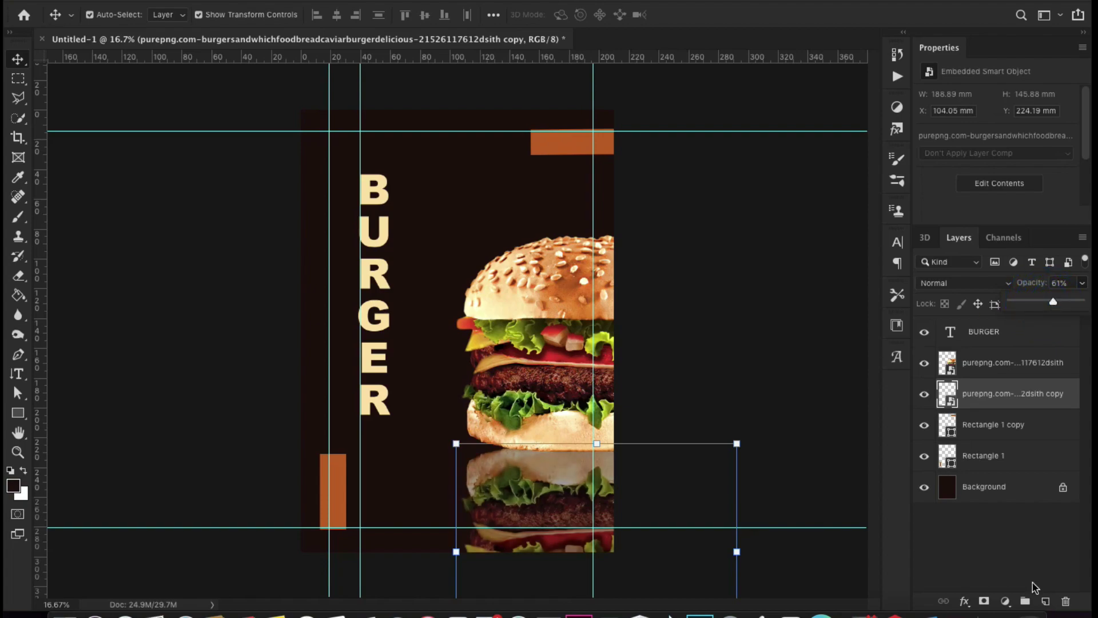
# - Add a layer mask to the reflection and gradient-fade it toward the bottom
pyautogui.click(981, 600)
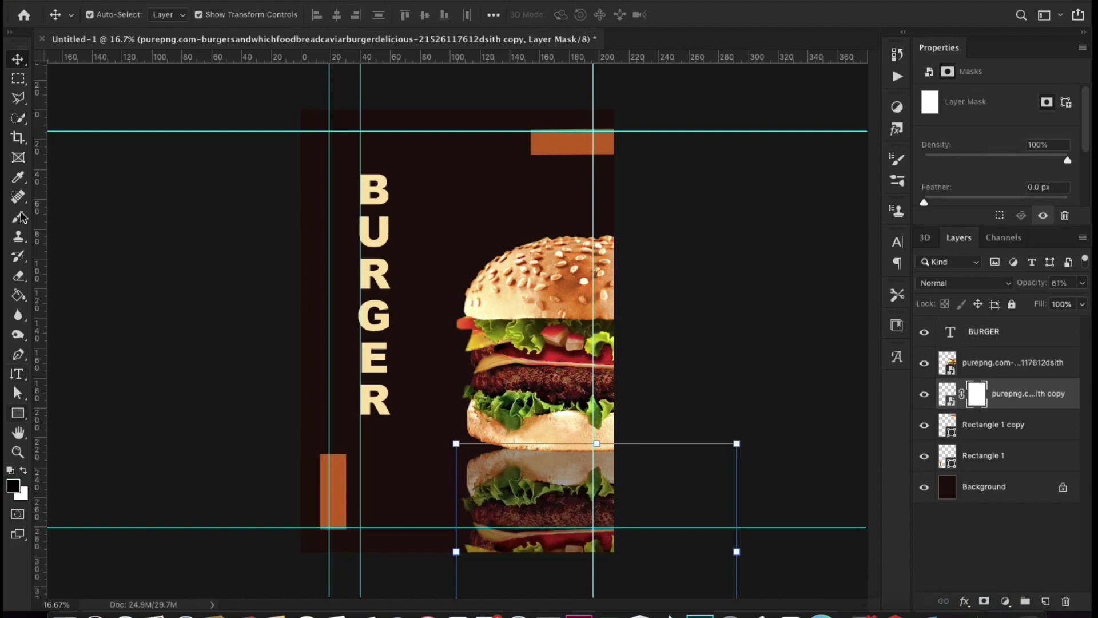
pyautogui.click(19, 294)
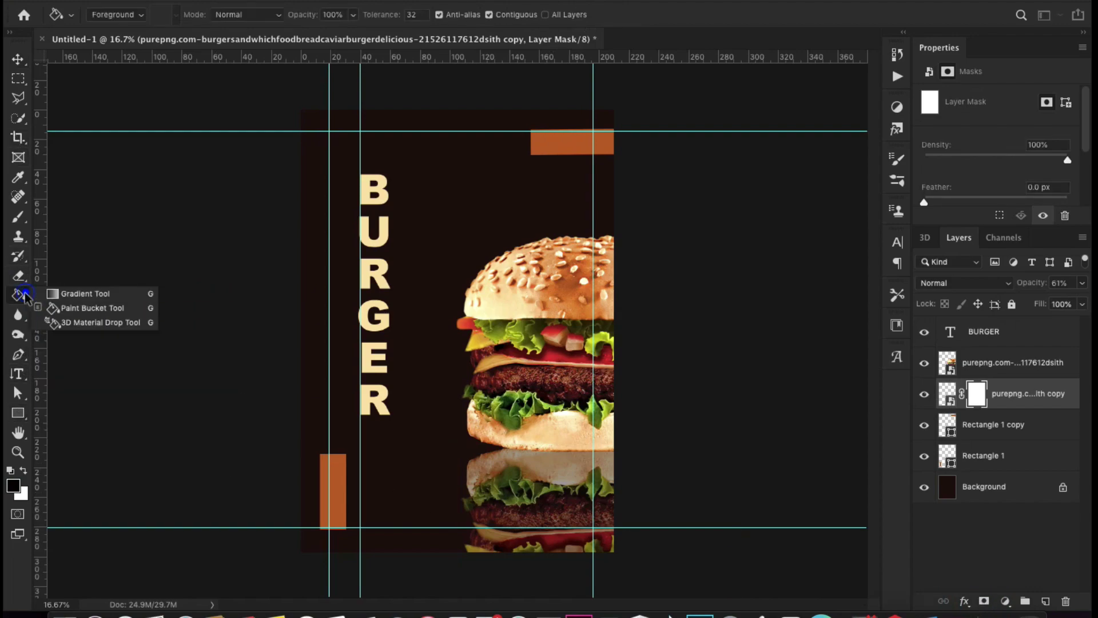
pyautogui.moveTo(544, 566); pyautogui.dragTo(544, 496)
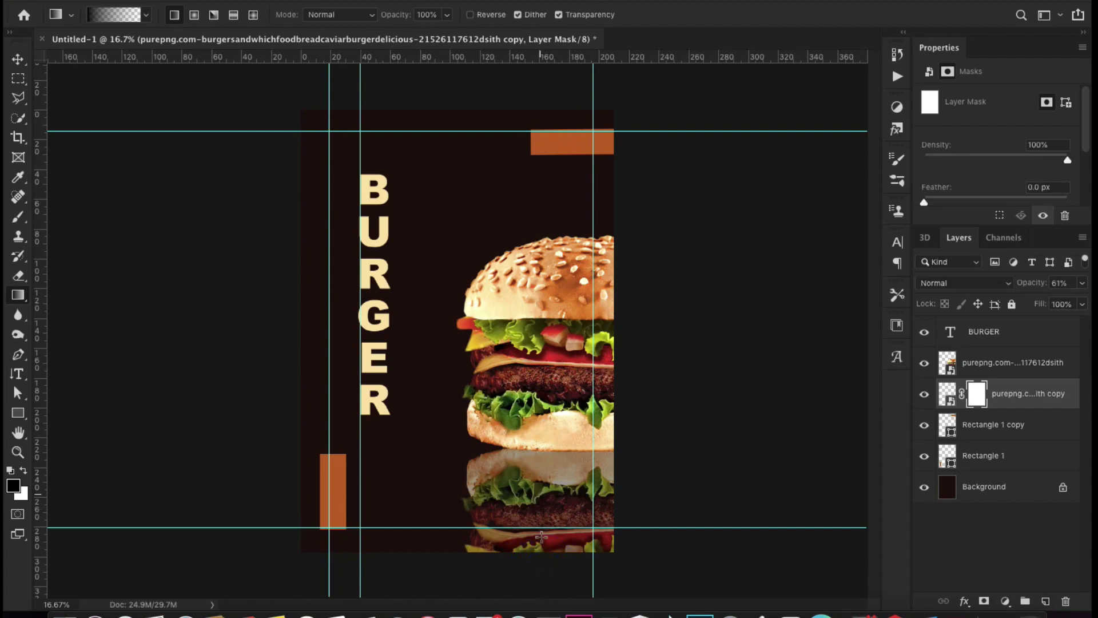
pyautogui.moveTo(558, 588); pyautogui.dragTo(553, 473)
pyautogui.moveTo(583, 585); pyautogui.dragTo(584, 480)
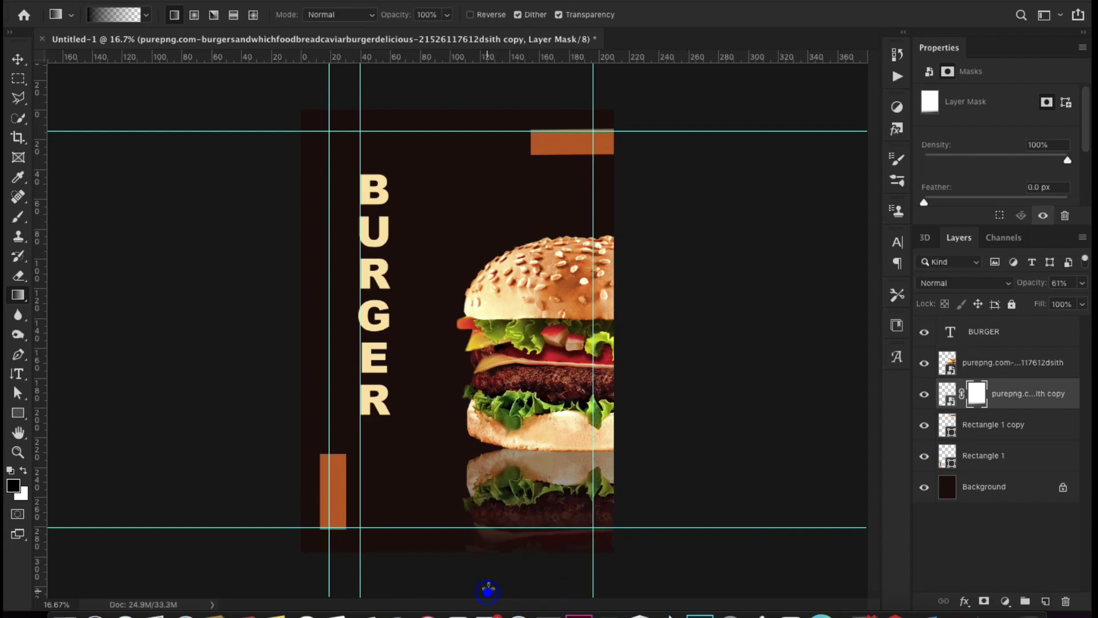
pyautogui.moveTo(488, 591); pyautogui.dragTo(510, 469)
# - Lower the reflection's opacity to 39% and nudge it into place under the burger
pyautogui.click(948, 366)
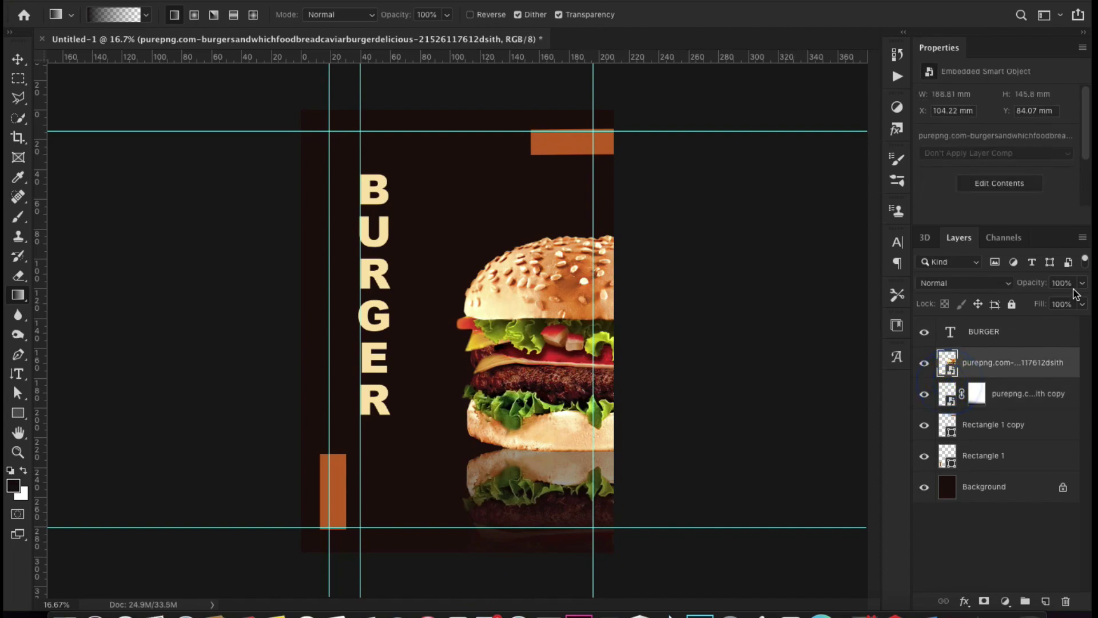
pyautogui.click(1015, 392)
pyautogui.click(1084, 283)
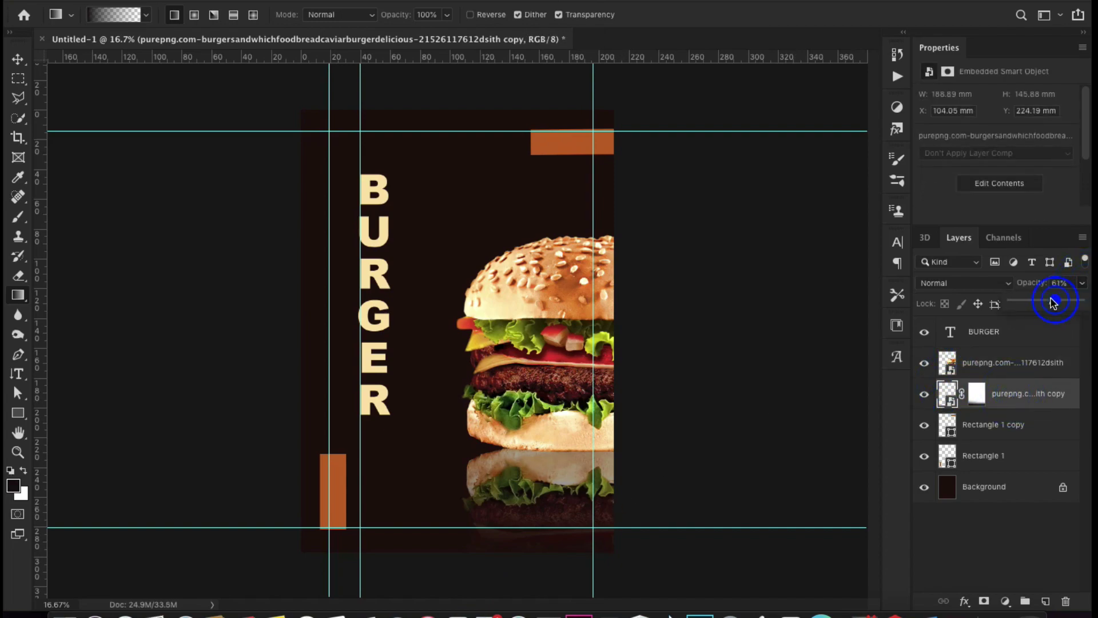
pyautogui.moveTo(1054, 301); pyautogui.dragTo(1038, 302)
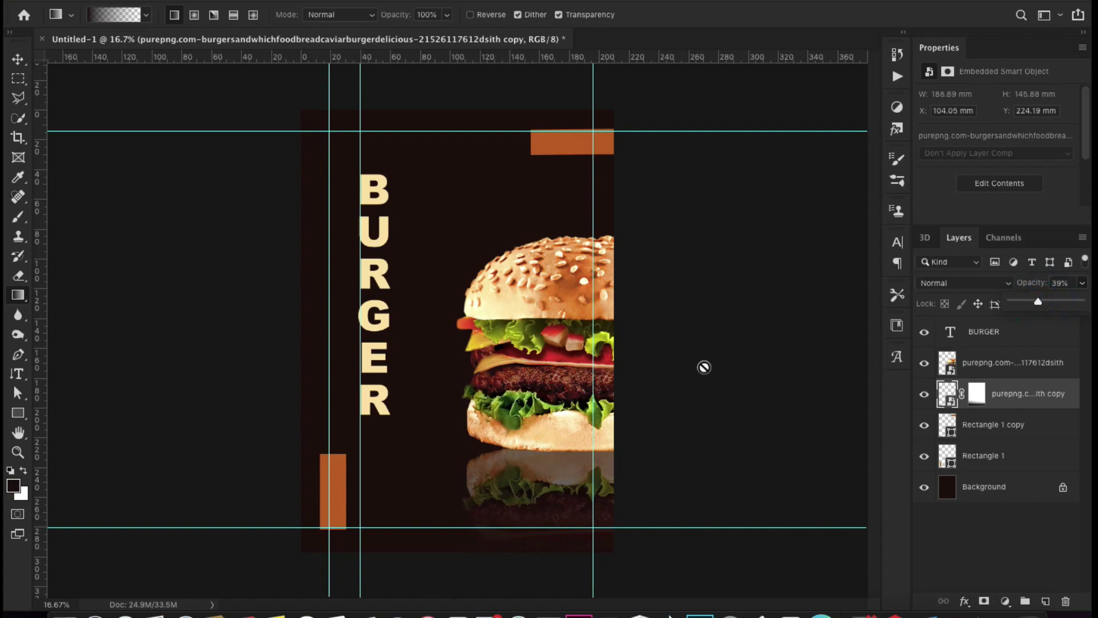
pyautogui.click(18, 58)
pyautogui.moveTo(581, 465); pyautogui.dragTo(581, 458)
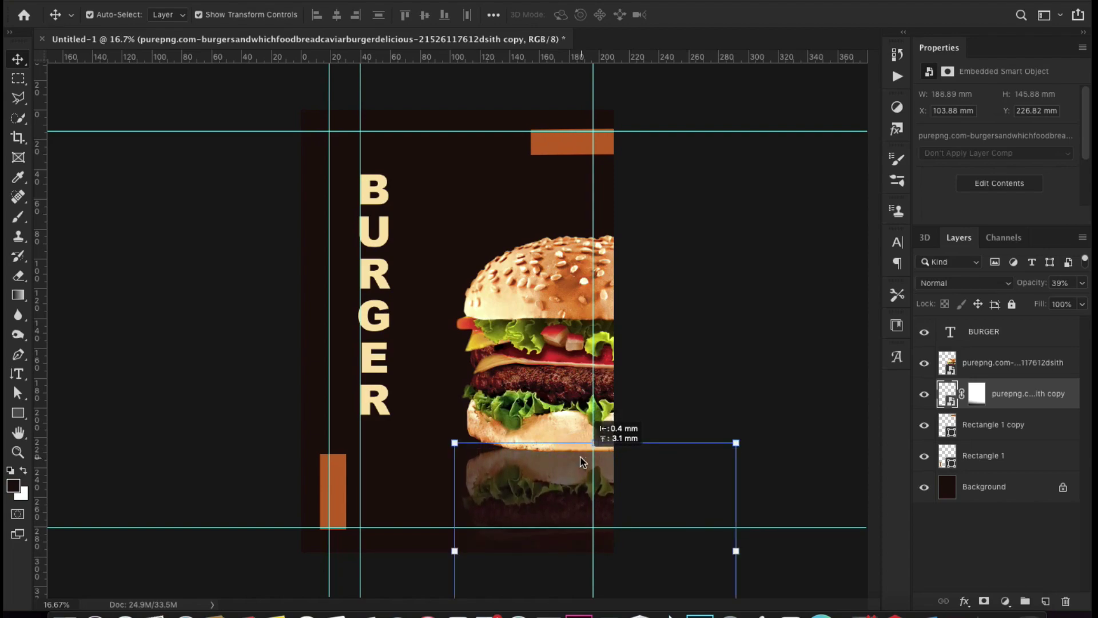
# - Open the BURGER text for editing, commit it, then deselect the layer
pyautogui.click(749, 292)
pyautogui.doubleClick(378, 289)
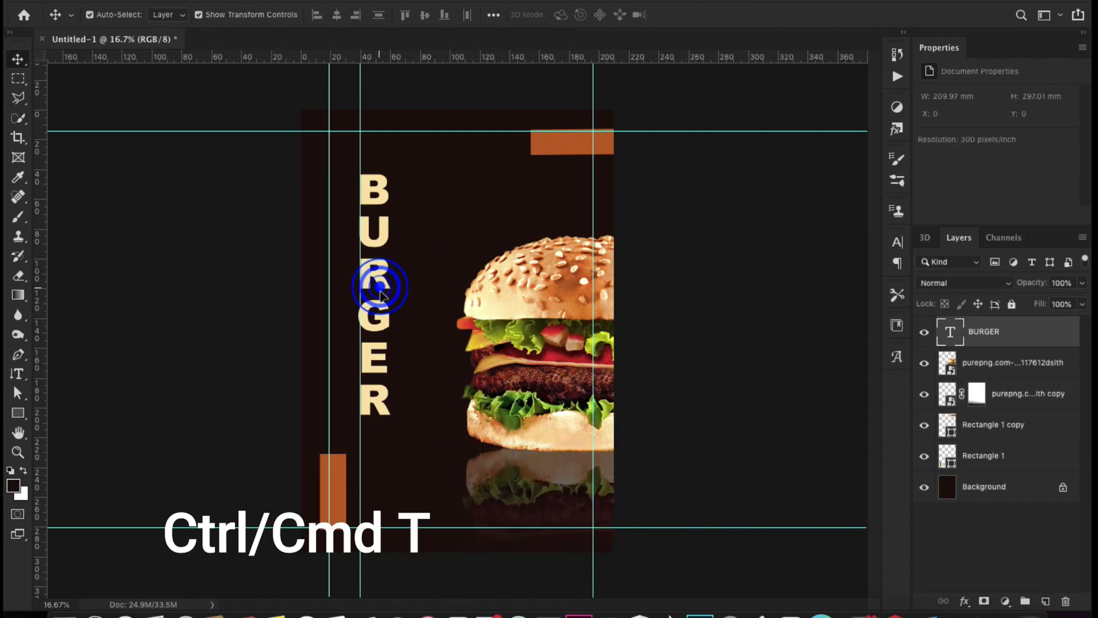
pyautogui.click(736, 15)
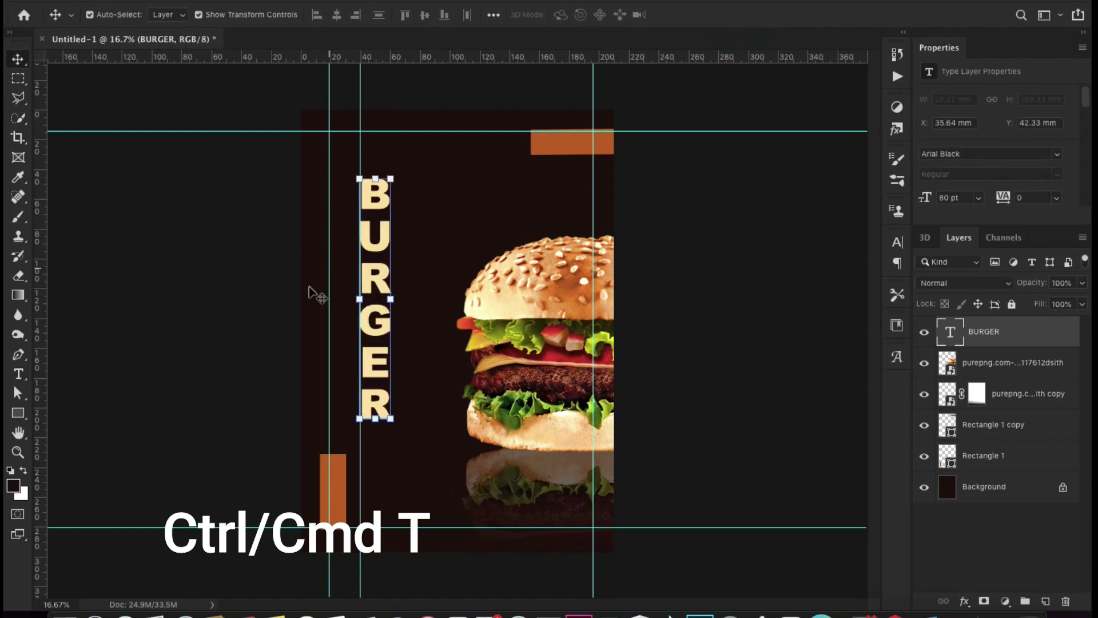
pyautogui.click(309, 289)
# - Start a Vertical Type Arial text block near the lower-left orange bar
pyautogui.click(19, 374)
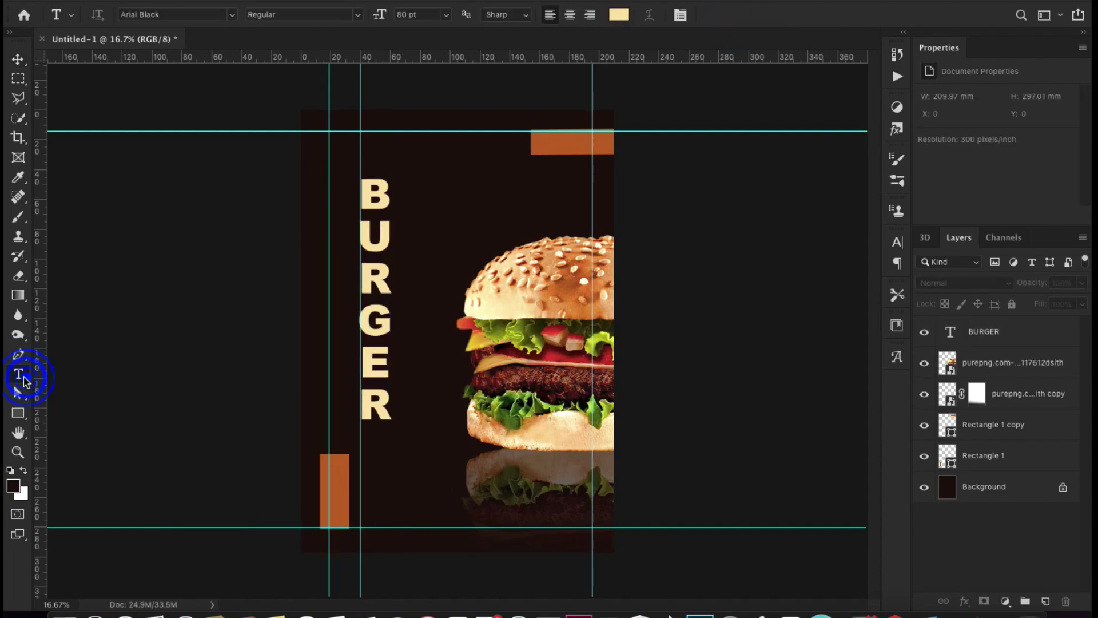
pyautogui.rightClick(23, 379)
pyautogui.click(75, 387)
pyautogui.click(233, 14)
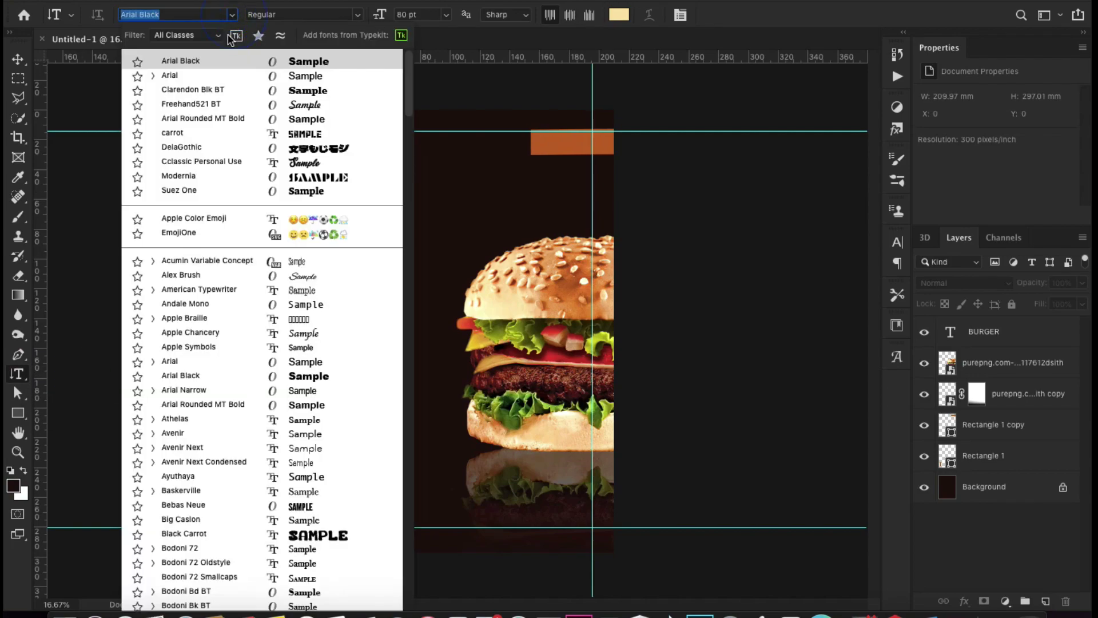
pyautogui.click(211, 81)
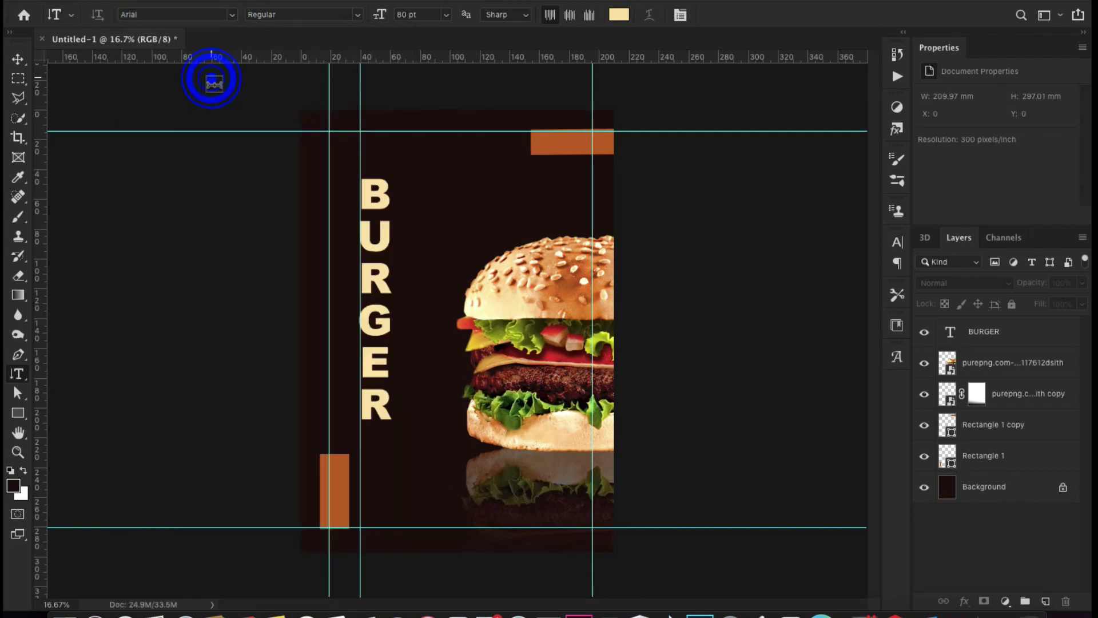
pyautogui.click(333, 489)
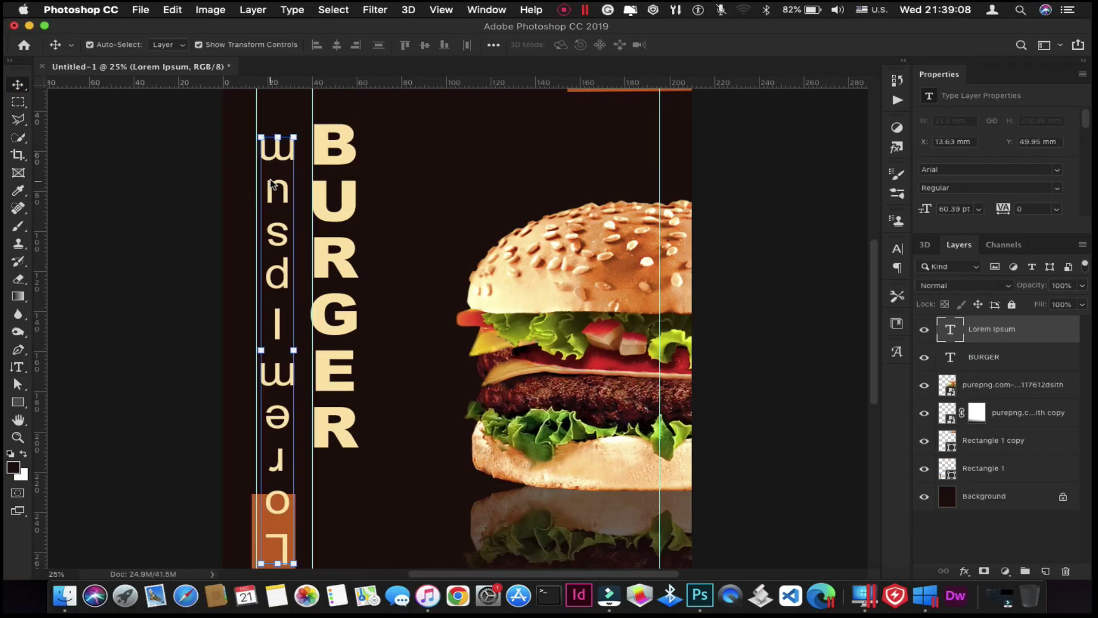
# - Replace the placeholder vertical text with PREMIUM
pyautogui.press('BackSpace')
pyautogui.press('BackSpace')
pyautogui.press('BackSpace')
pyautogui.scroll(-3, 280, 206)
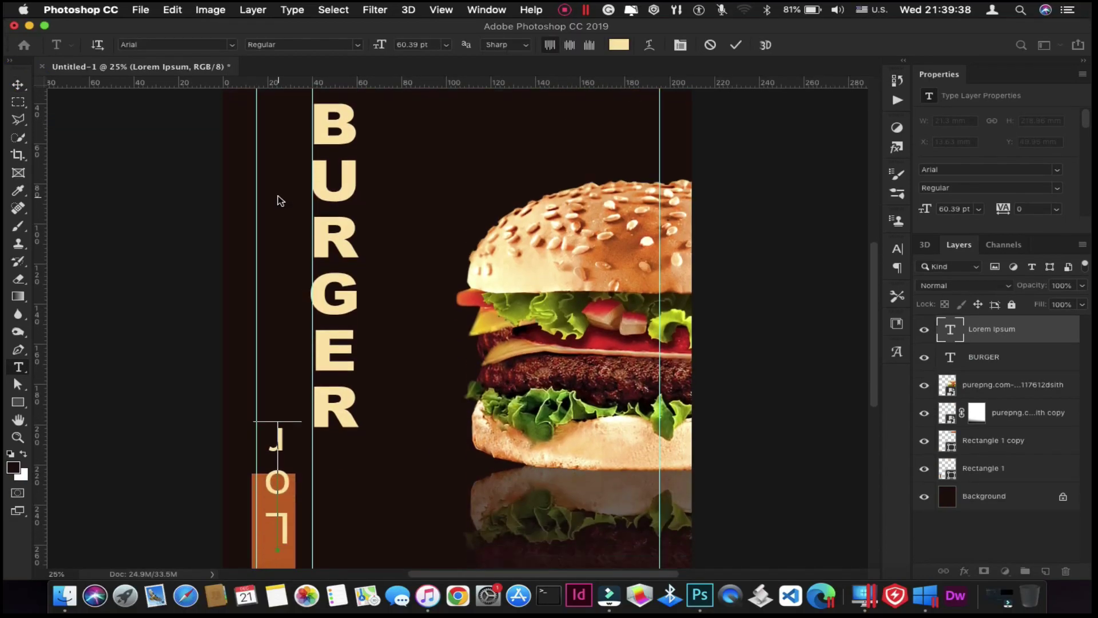
pyautogui.scroll(-4, 280, 203)
pyautogui.press('BackSpace')
pyautogui.press('BackSpace')
pyautogui.press('BackSpace')
pyautogui.write('P')
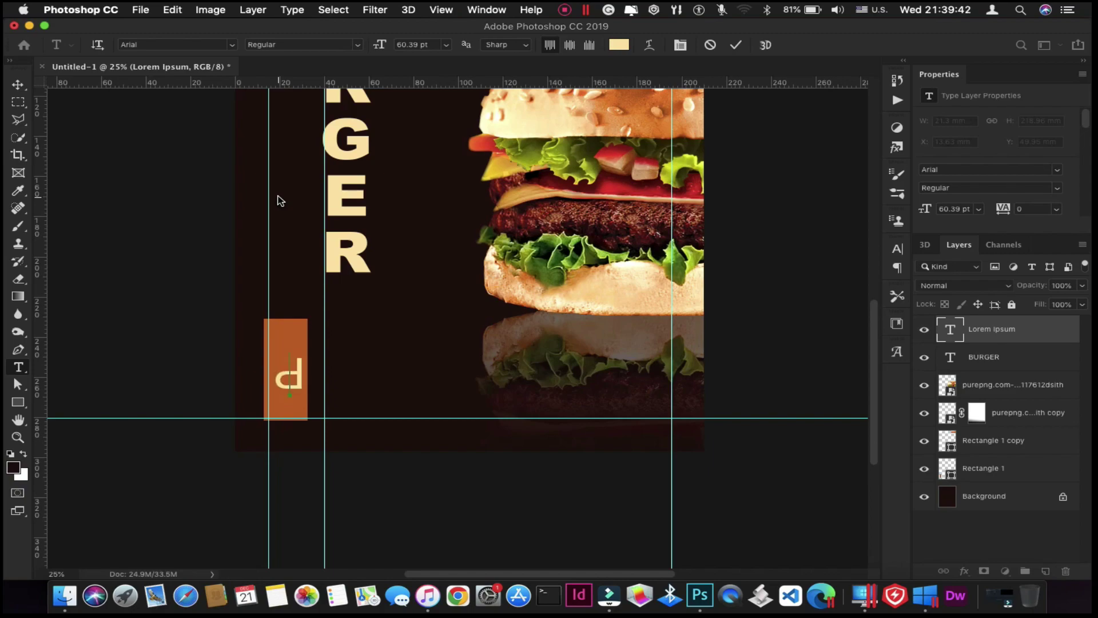
pyautogui.write('REM')
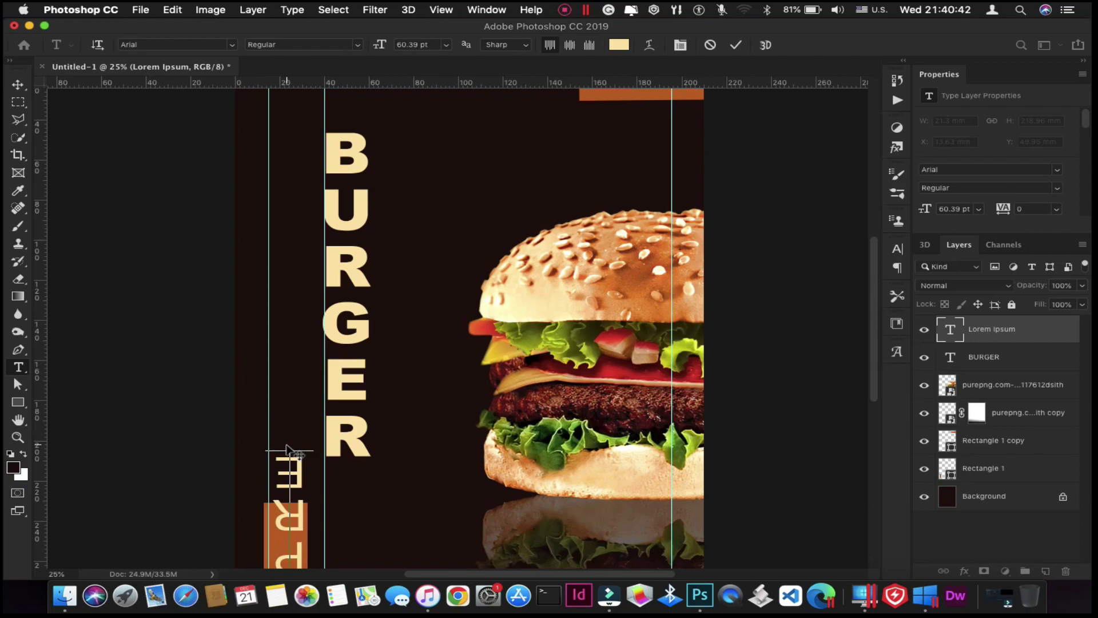
pyautogui.write('MI')
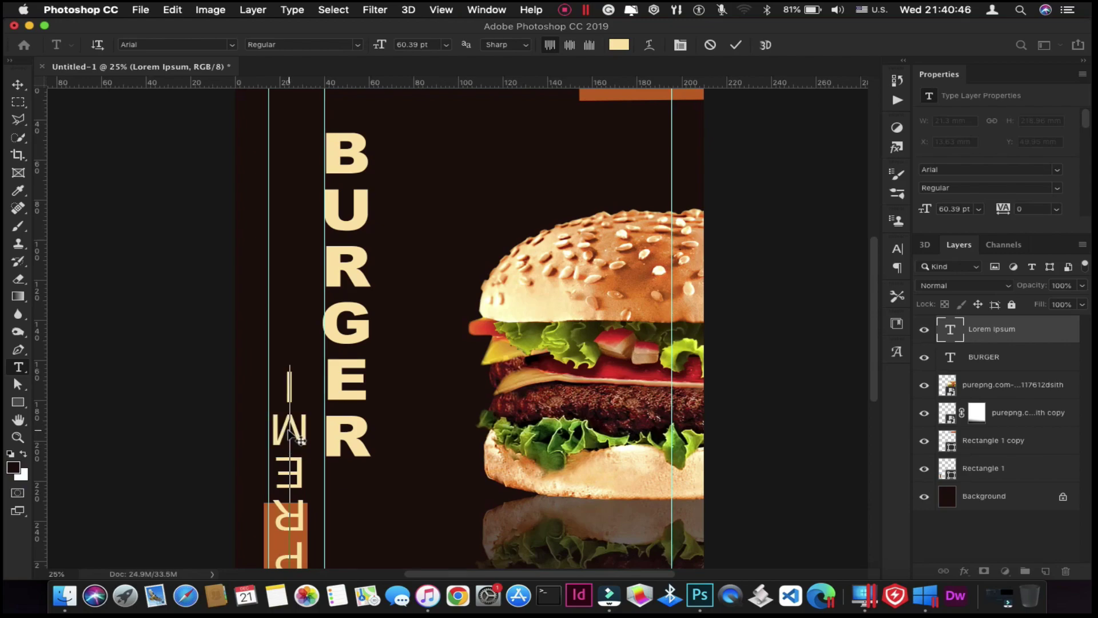
pyautogui.write('UM')
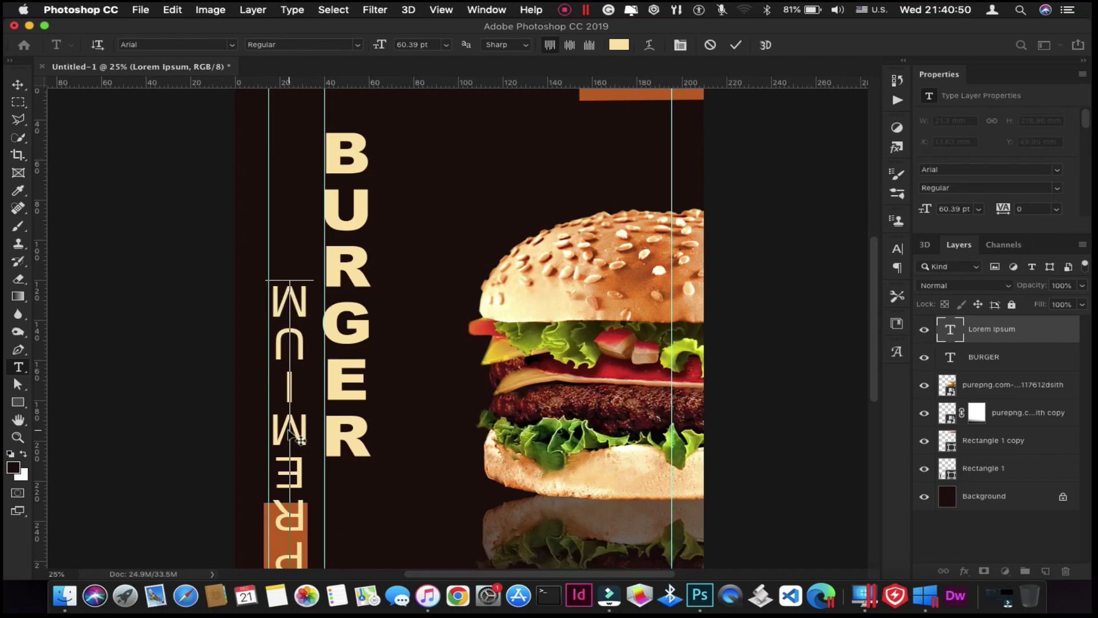
# - Centre and top-align the PREMIUM text, then commit it
pyautogui.click(570, 46)
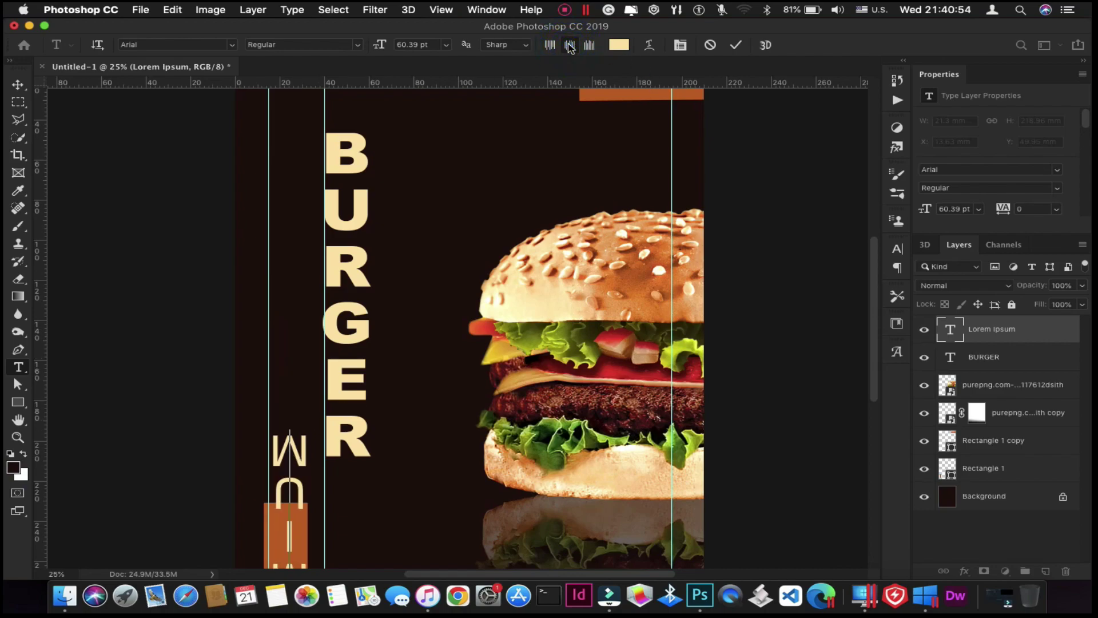
pyautogui.scroll(-5, 297, 250)
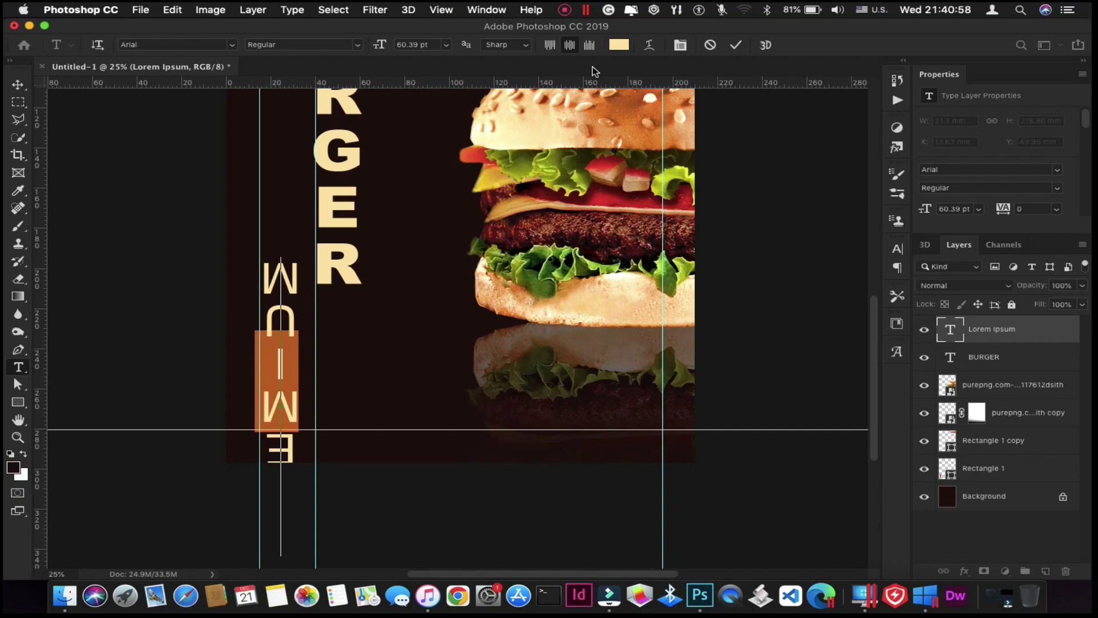
pyautogui.press('super+shift+l')
pyautogui.click(735, 45)
pyautogui.press('v')
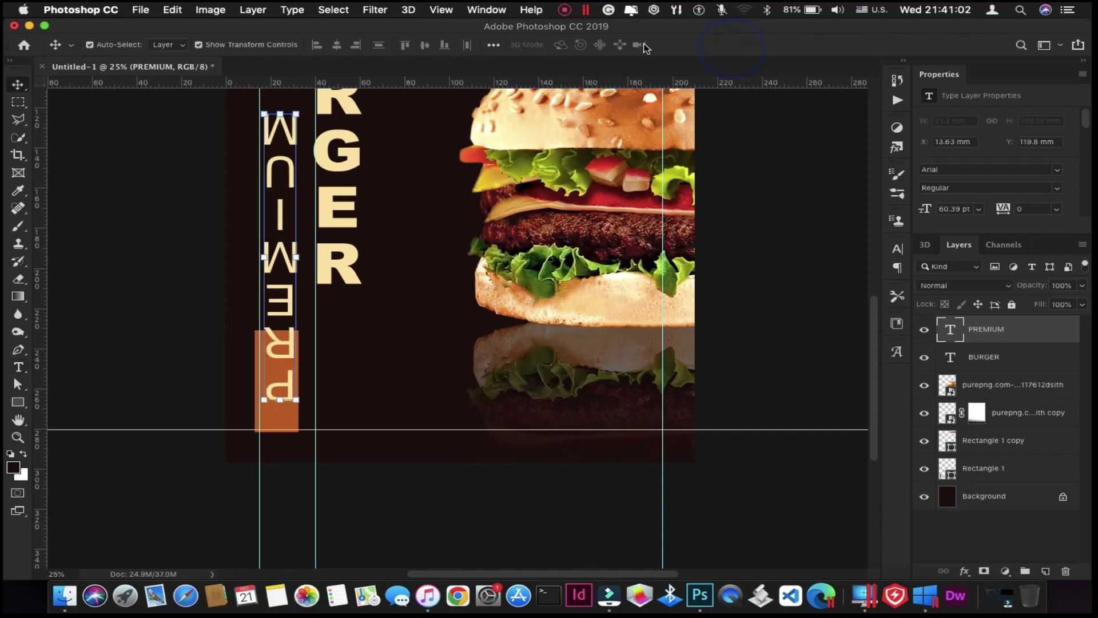
# - Rotate the PREMIUM text via Free Transform so it reads upright
pyautogui.rightClick(289, 121)
pyautogui.click(303, 127)
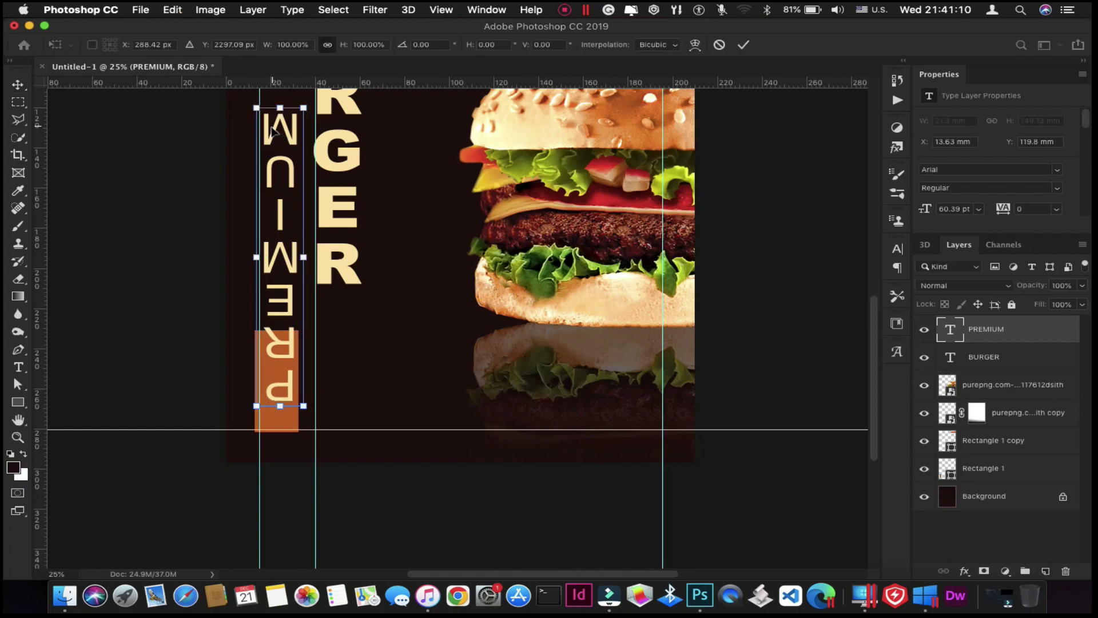
pyautogui.rightClick(273, 128)
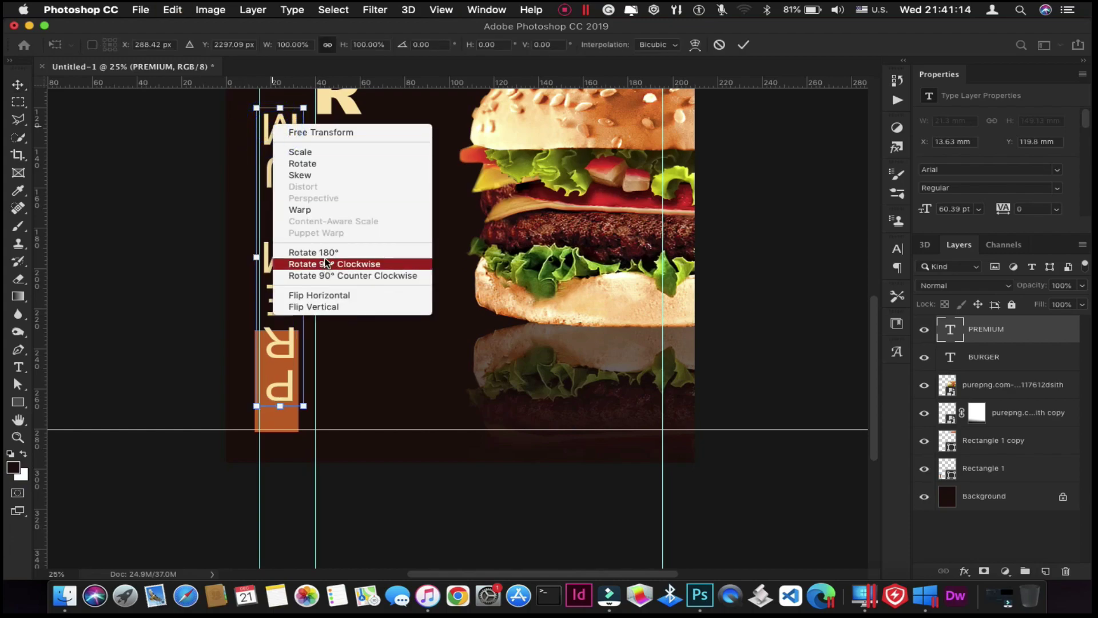
pyautogui.click(327, 252)
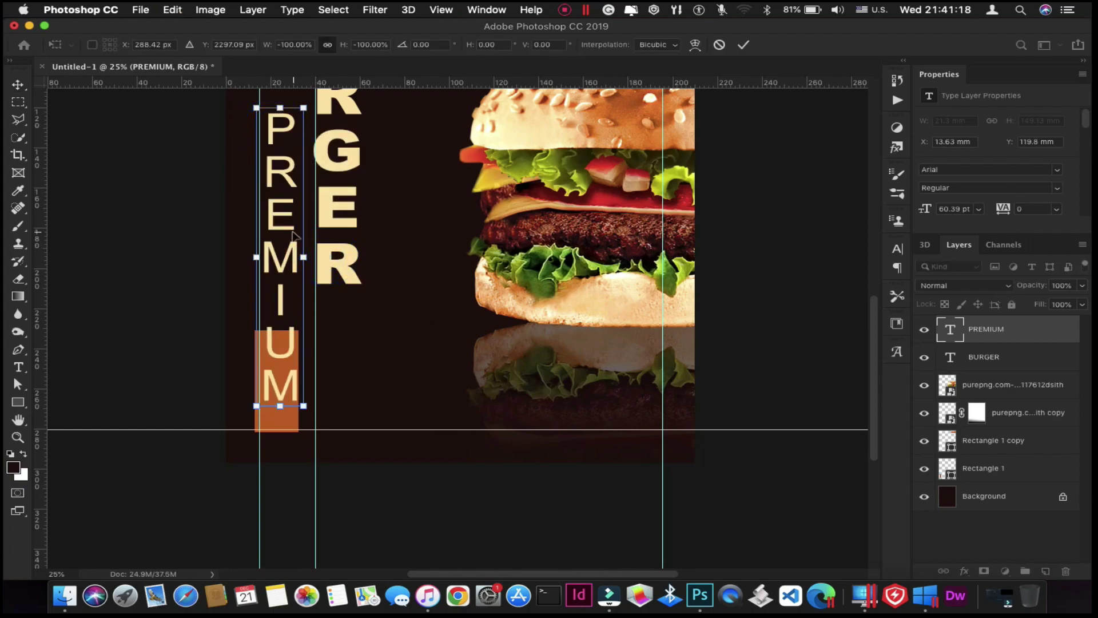
pyautogui.click(744, 46)
# - Drag the PREMIUM text into place alongside BURGER
pyautogui.scroll(8, 451, 155)
pyautogui.scroll(2, 451, 154)
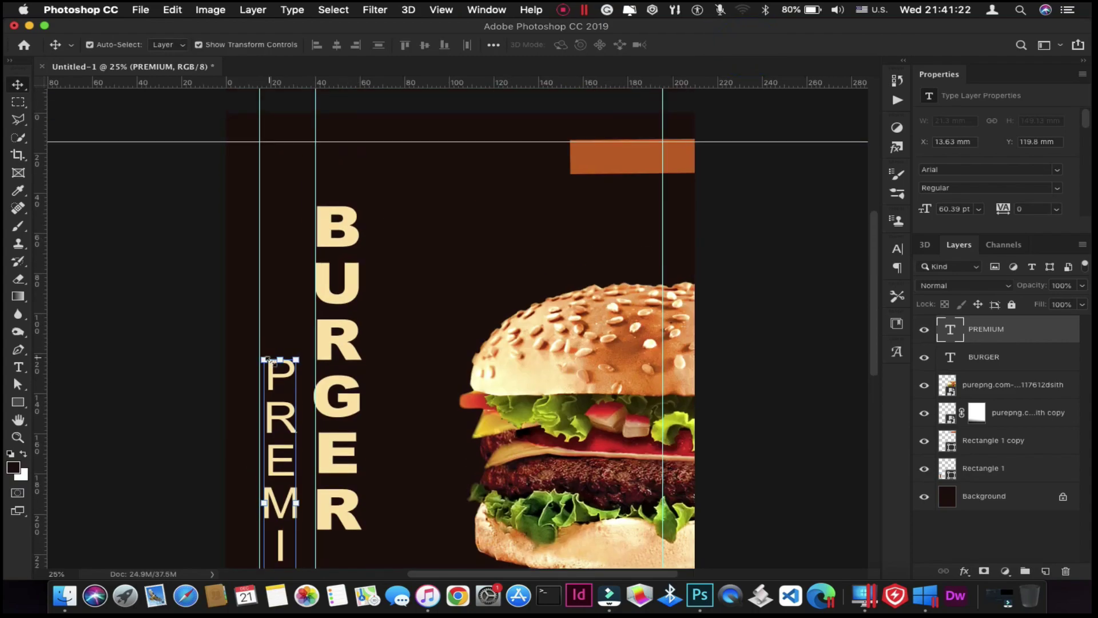
pyautogui.moveTo(274, 366)
pyautogui.mouseDown()
pyautogui.moveTo(274, 220)
pyautogui.moveTo(287, 123)
pyautogui.moveTo(285, 384)
pyautogui.mouseUp()
pyautogui.scroll(-5, 275, 258)
# - Extend the vertical text to read PREMIUM QUALITY and commit it
pyautogui.scroll(3, 451, 257)
pyautogui.doubleClick(949, 329)
pyautogui.scroll(5, 451, 257)
pyautogui.click(730, 46)
pyautogui.click(295, 416)
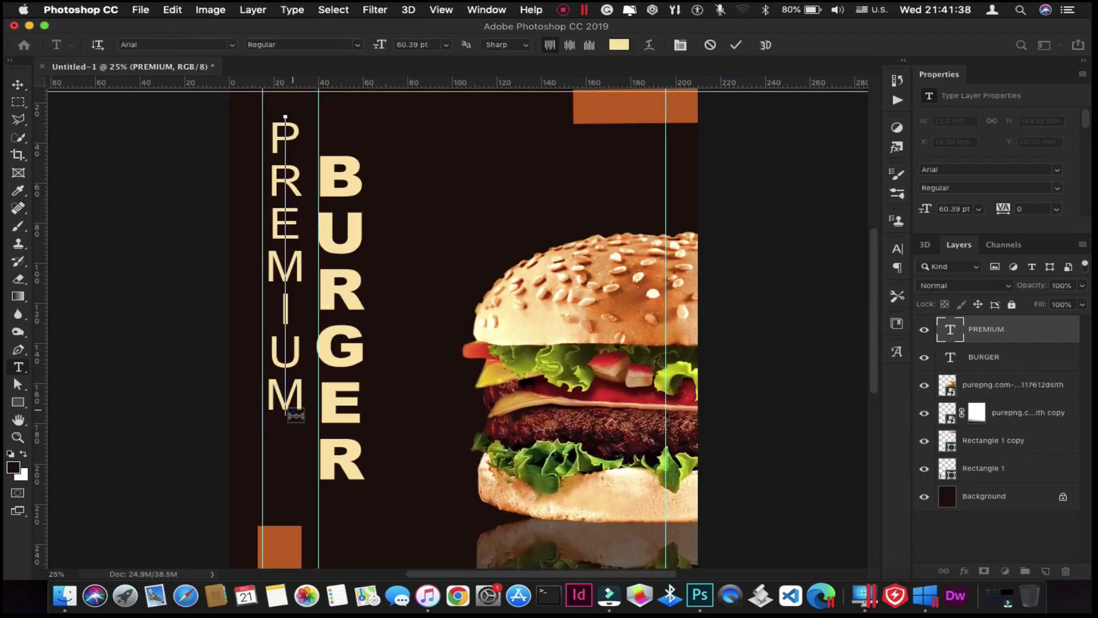
pyautogui.write('Q')
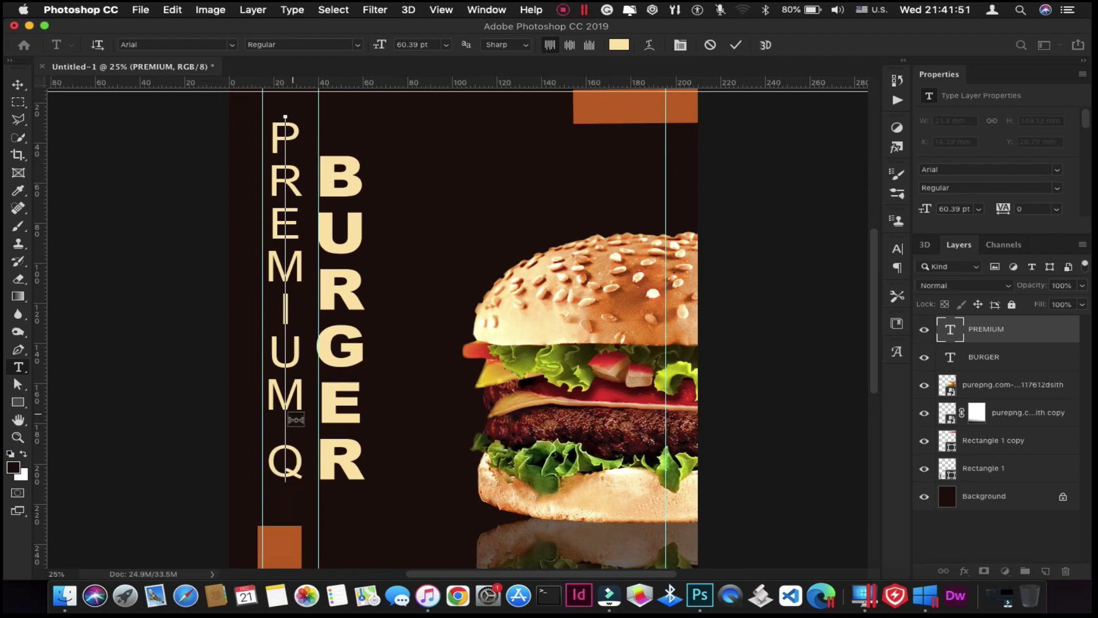
pyautogui.write('UA')
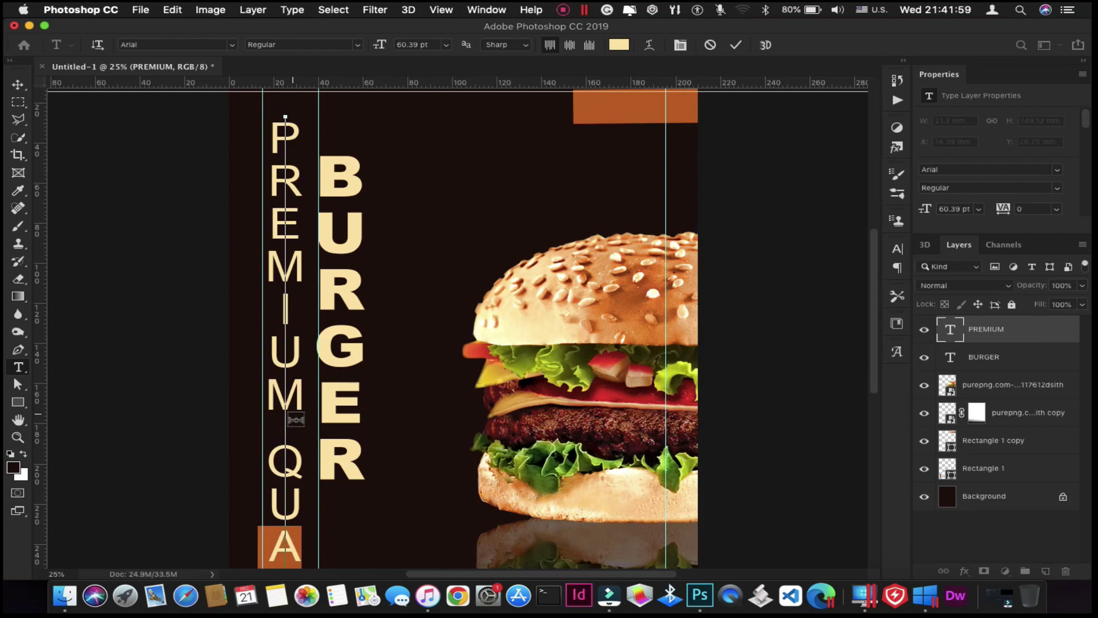
pyautogui.click(736, 44)
pyautogui.press('v')
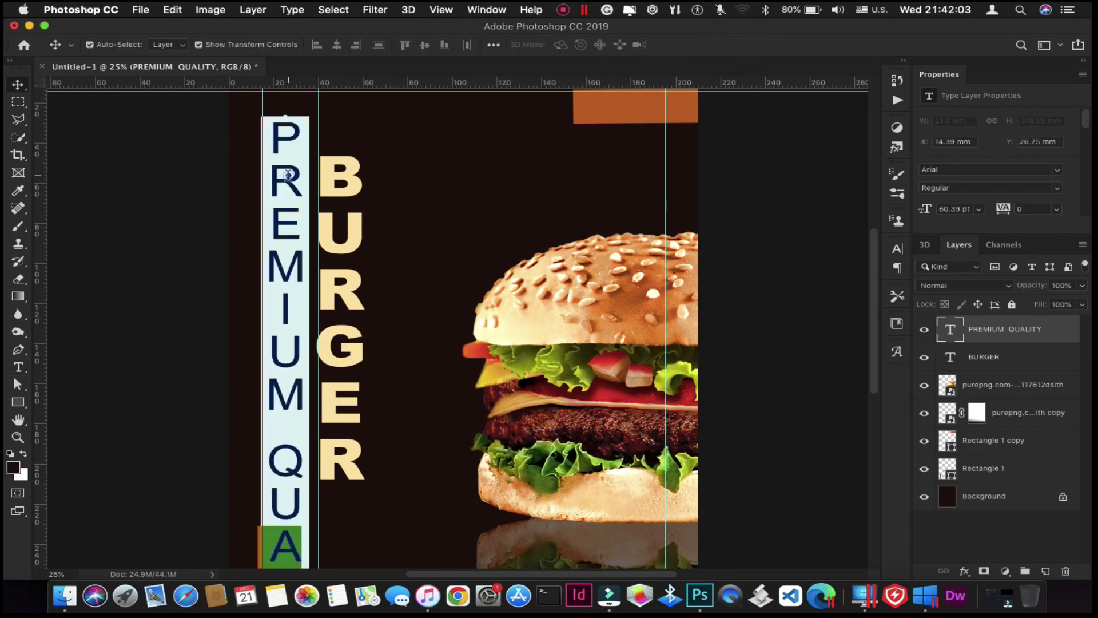
# - Reduce PREMIUM QUALITY to 42.39 pt and move it down level with BURGER
pyautogui.doubleClick(287, 174)
pyautogui.click(421, 44)
pyautogui.press('Down')
pyautogui.press('Down')
pyautogui.press('Down')
pyautogui.press('Down')
pyautogui.press('Down')
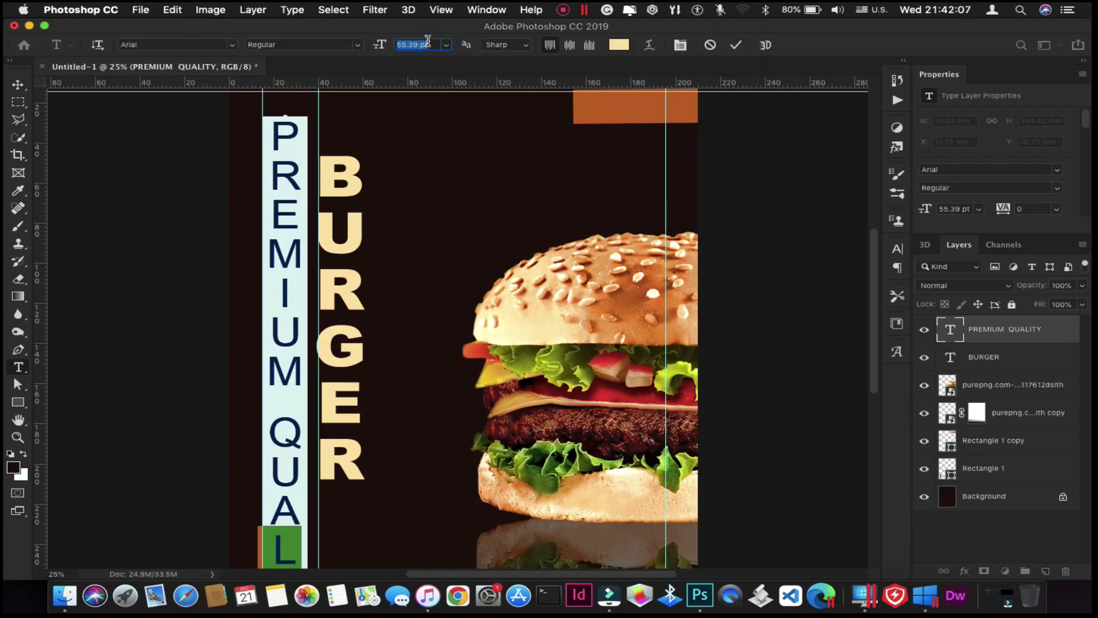
pyautogui.press('Down')
pyautogui.press('Down')
pyautogui.press('Down')
pyautogui.press('Down')
pyautogui.press('Down')
pyautogui.press('Down')
pyautogui.press('Down')
pyautogui.press('Down')
pyautogui.press('Down')
pyautogui.press('Down')
pyautogui.press('Down')
pyautogui.press('Down')
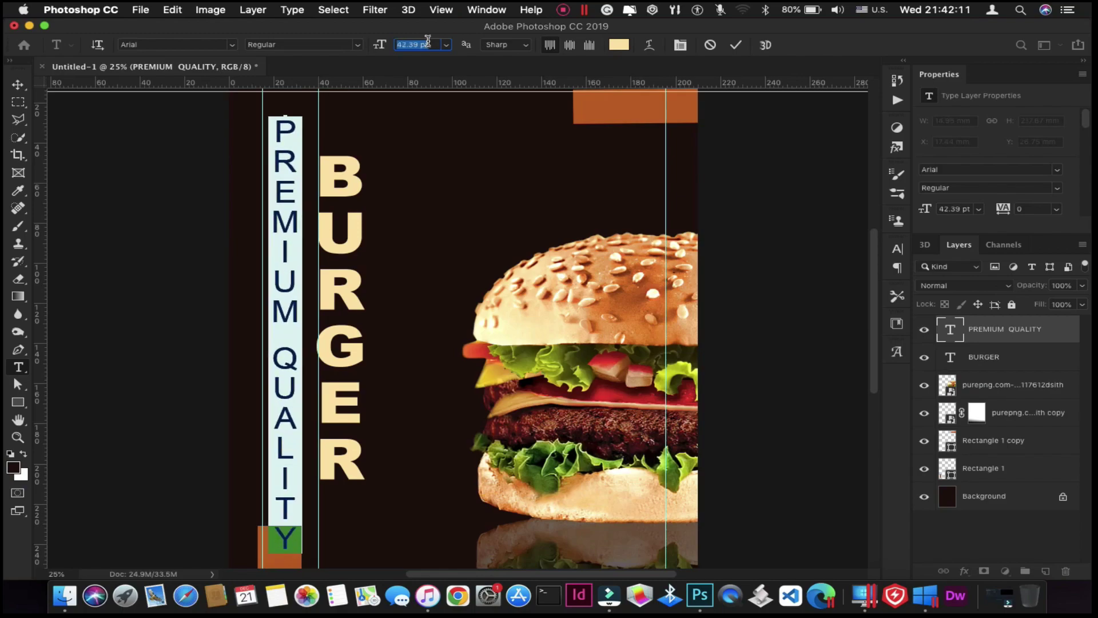
pyautogui.click(736, 46)
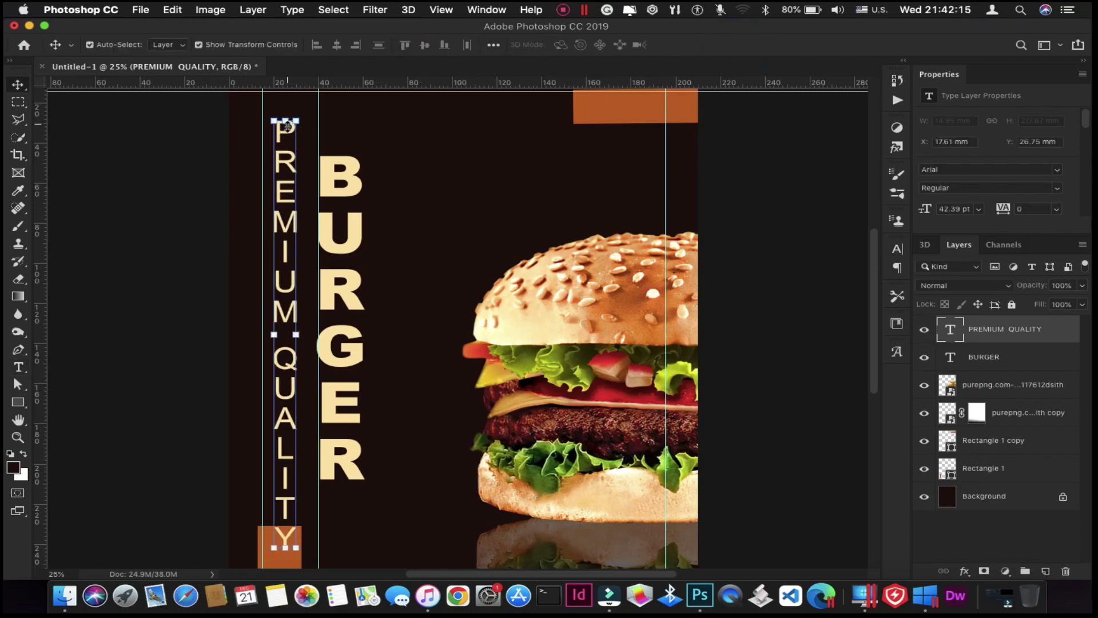
pyautogui.moveTo(288, 127); pyautogui.dragTo(288, 174)
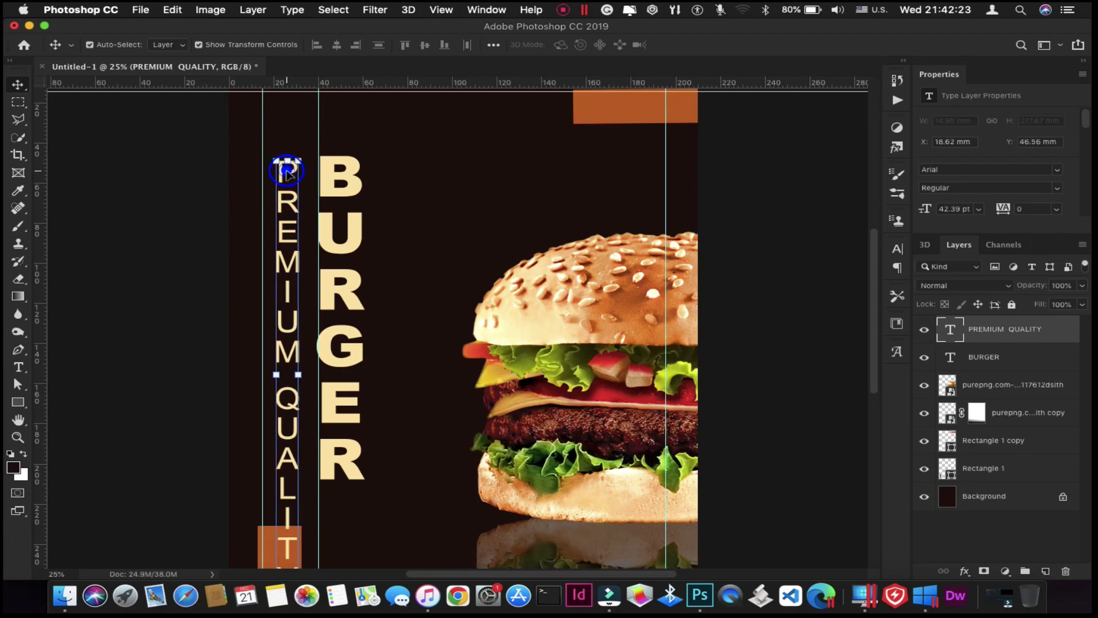
pyautogui.doubleClick(288, 171)
# - Increase PREMIUM QUALITY's horizontal scale and letter spacing in the Character panel
pyautogui.click(897, 250)
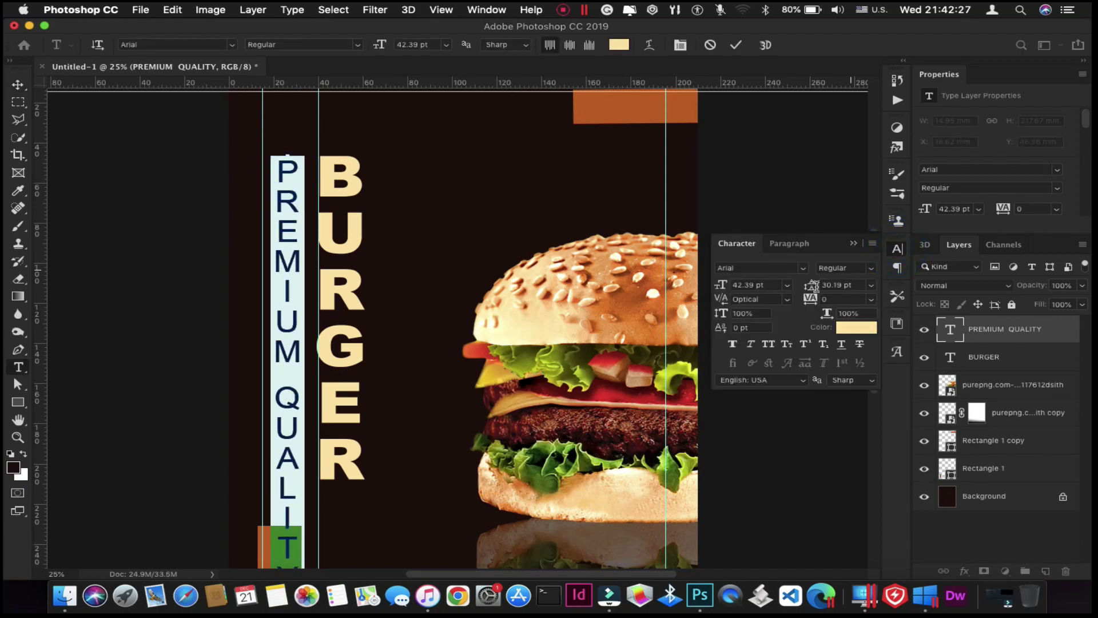
pyautogui.click(839, 284)
pyautogui.press('Up')
pyautogui.press('Up')
pyautogui.press('Up')
pyautogui.press('Up')
pyautogui.press('Up')
pyautogui.press('Up')
pyautogui.press('Up')
pyautogui.press('Up')
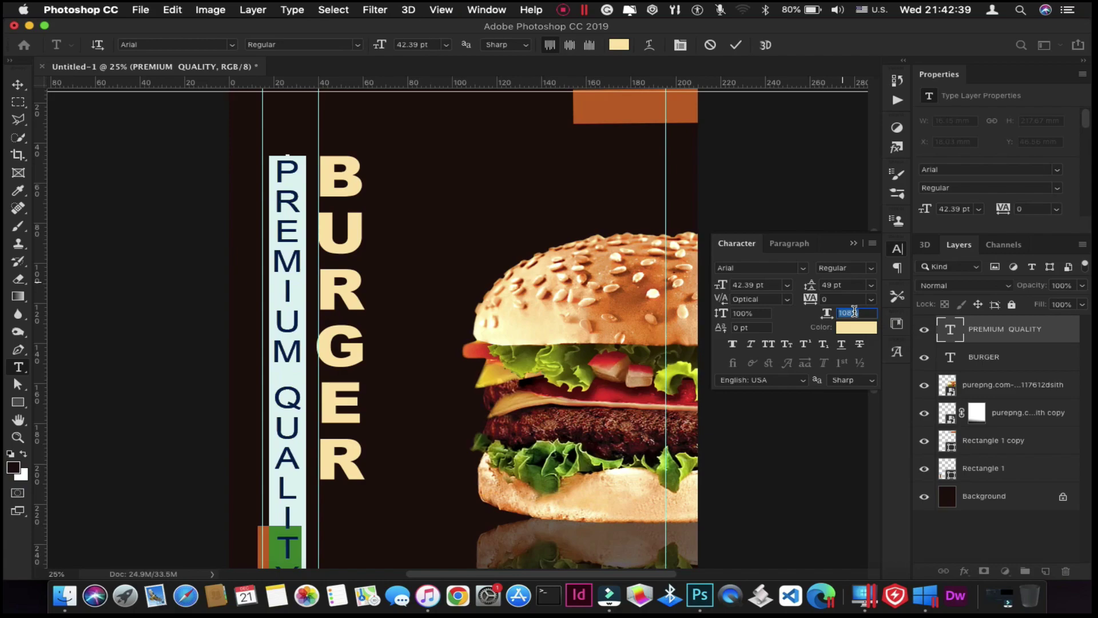
pyautogui.click(849, 285)
pyautogui.press('Up')
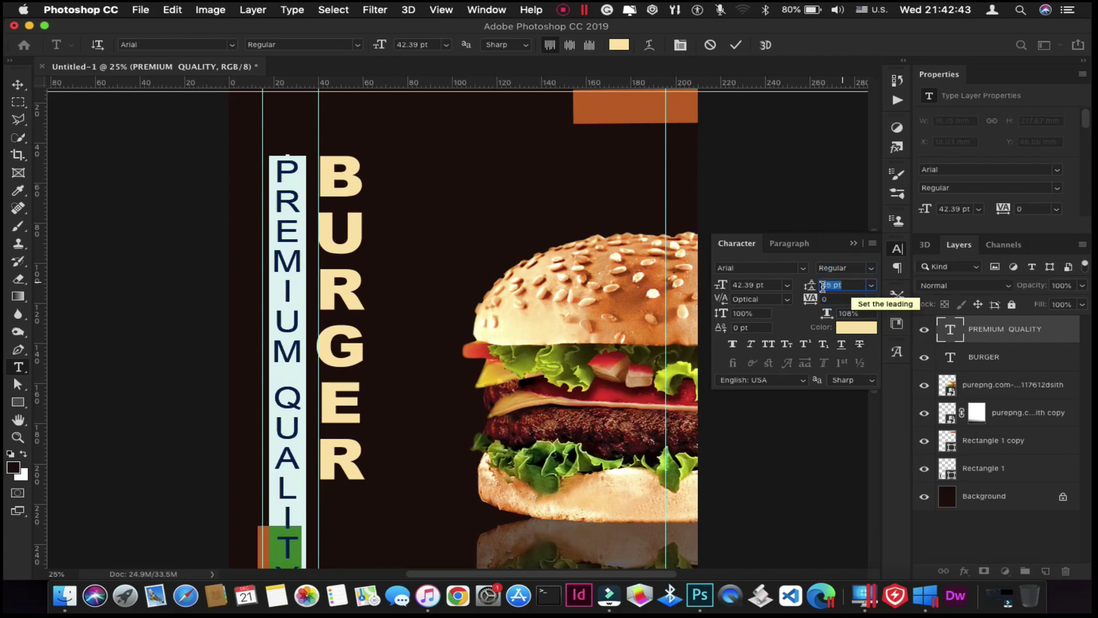
pyautogui.click(859, 300)
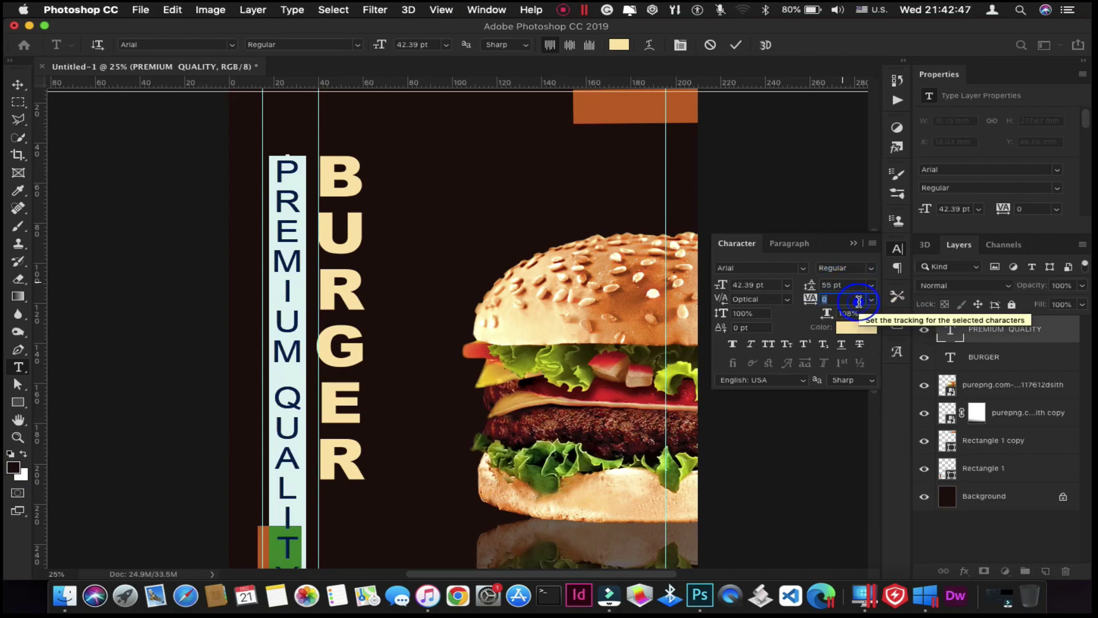
pyautogui.press('Up')
pyautogui.press('Up')
pyautogui.press('Up')
pyautogui.press('Up')
pyautogui.press('Up')
pyautogui.press('Up')
pyautogui.press('Up')
pyautogui.press('Up')
pyautogui.press('Up')
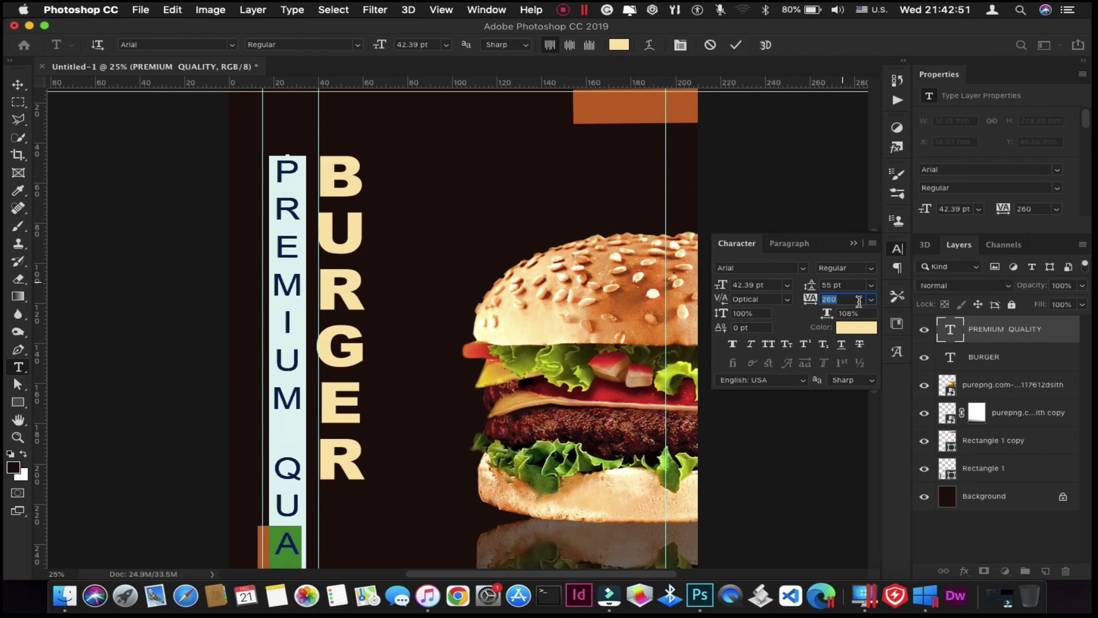
pyautogui.press('Up')
pyautogui.press('Up')
pyautogui.press('Up')
pyautogui.press('Up')
pyautogui.press('Up')
pyautogui.press('Up')
pyautogui.press('Up')
pyautogui.press('Up')
pyautogui.press('Up')
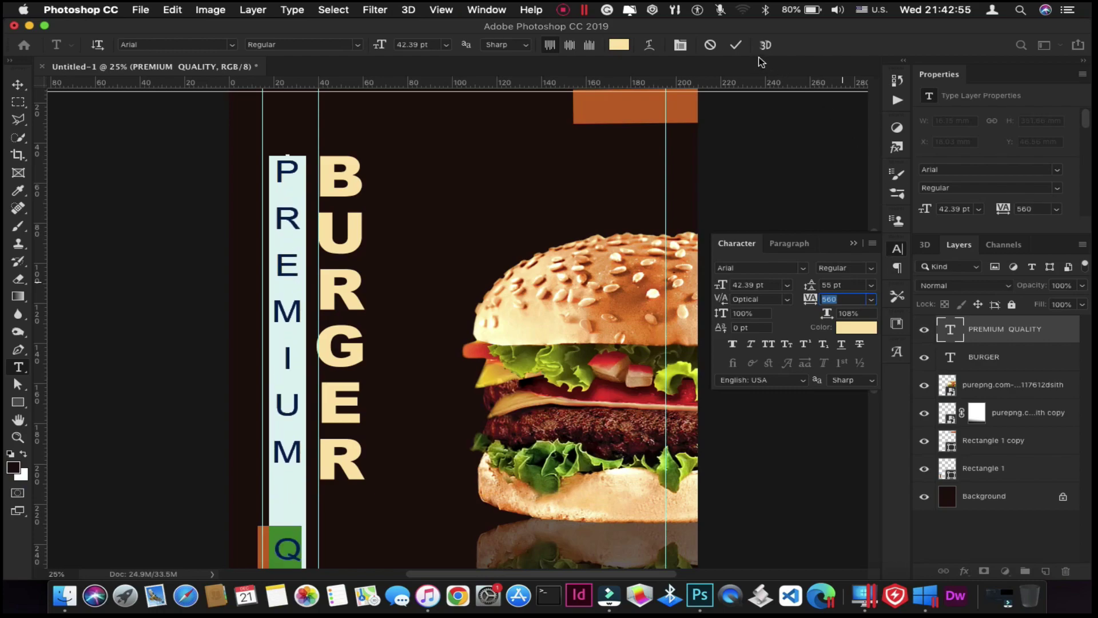
pyautogui.click(736, 44)
pyautogui.press('v')
# - Move PREMIUM QUALITY up to start at the top guide
pyautogui.scroll(-5, 437, 208)
pyautogui.scroll(5, 437, 209)
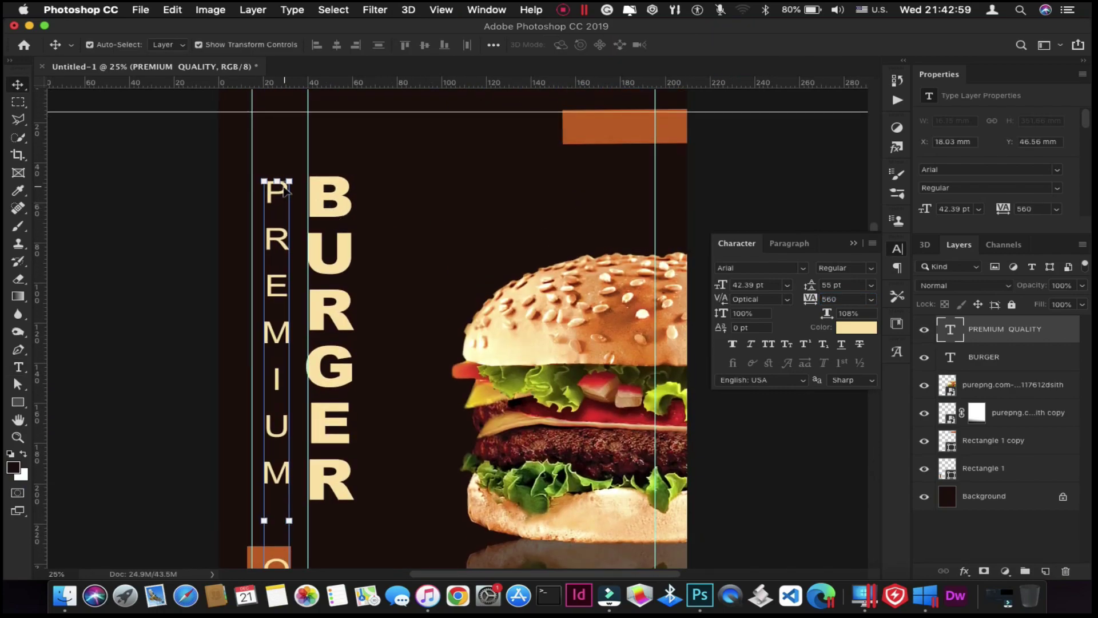
pyautogui.moveTo(286, 191); pyautogui.dragTo(282, 127)
pyautogui.scroll(-5, 283, 127)
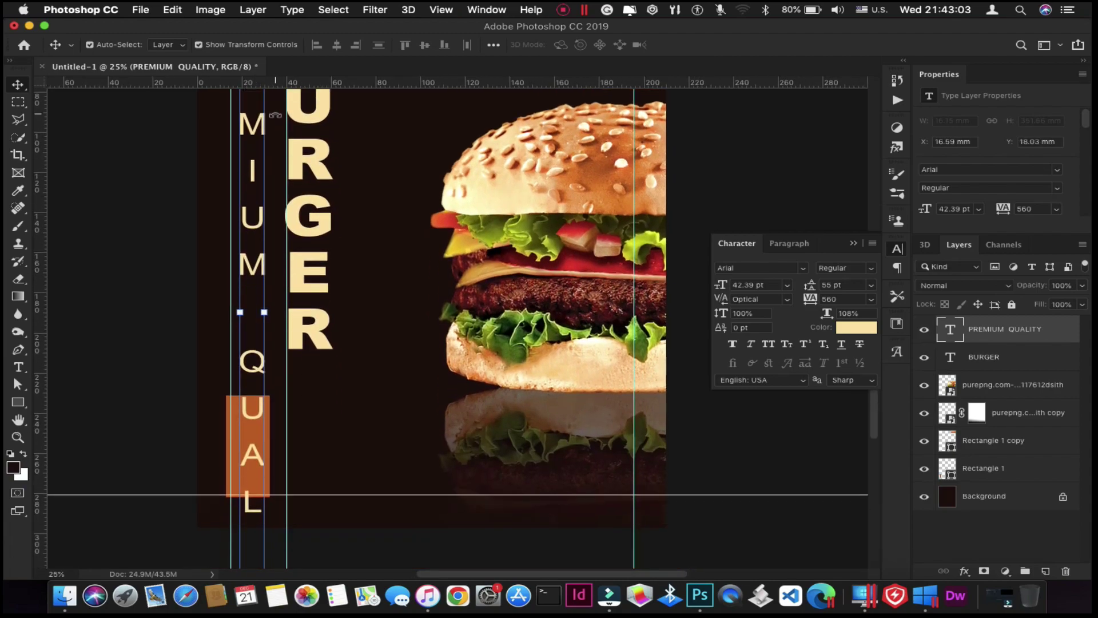
pyautogui.scroll(5, 275, 114)
pyautogui.moveTo(260, 203); pyautogui.dragTo(260, 184)
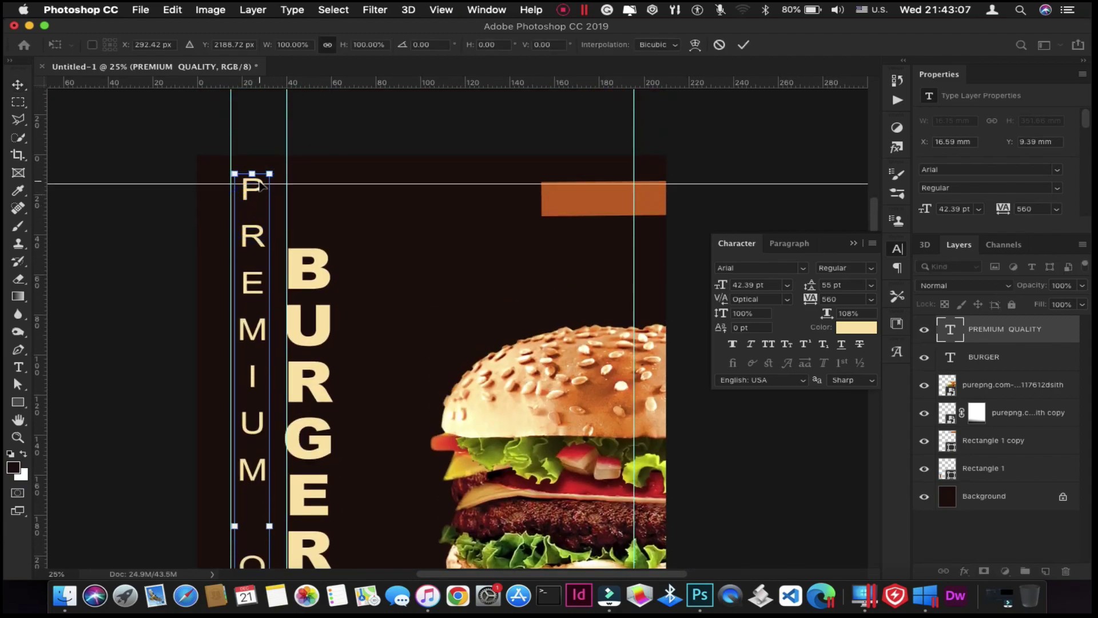
pyautogui.click(725, 178)
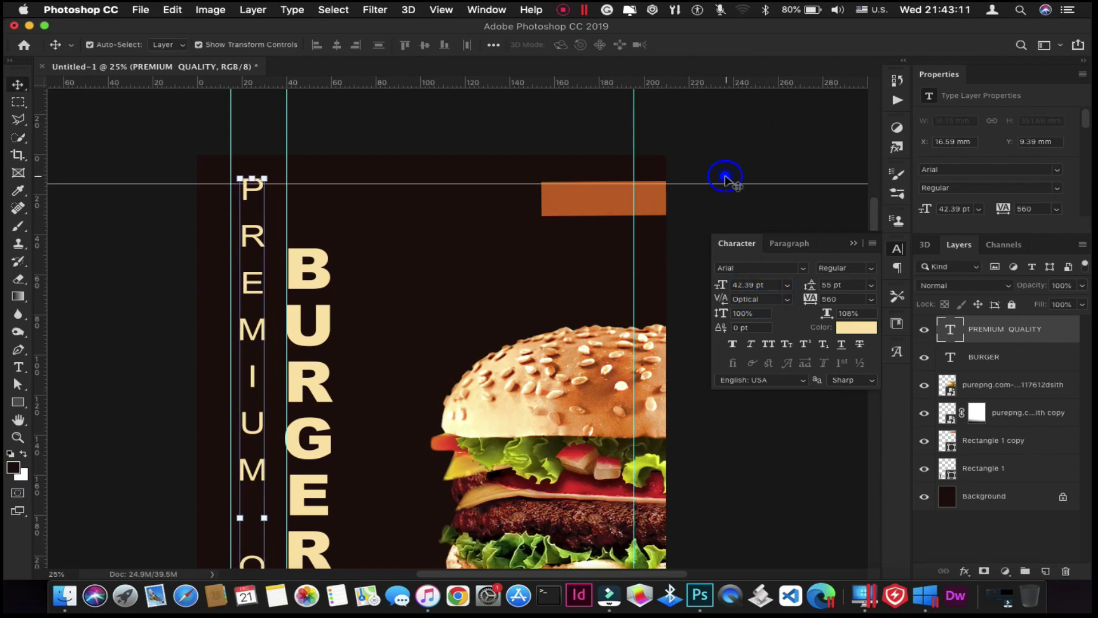
# - Shrink PREMIUM QUALITY's font size further, keeping it at the top guide
pyautogui.click(760, 285)
pyautogui.press('Down')
pyautogui.press('Down')
pyautogui.press('Down')
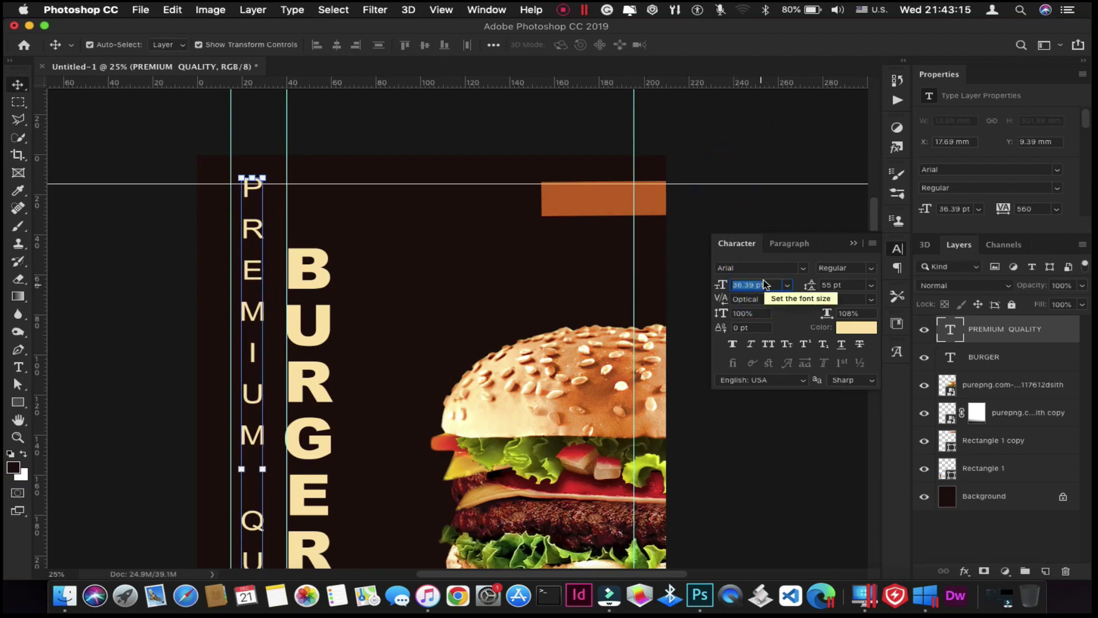
pyautogui.press('Down')
pyautogui.press('Down')
pyautogui.press('Down')
pyautogui.scroll(-5, 320, 343)
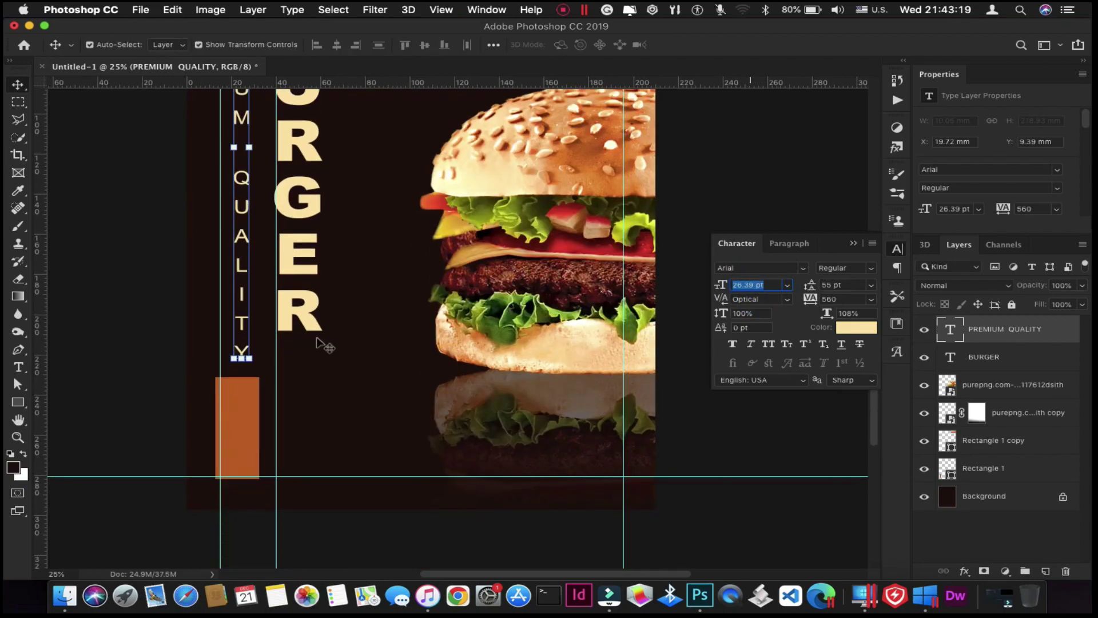
pyautogui.moveTo(248, 255); pyautogui.dragTo(241, 366)
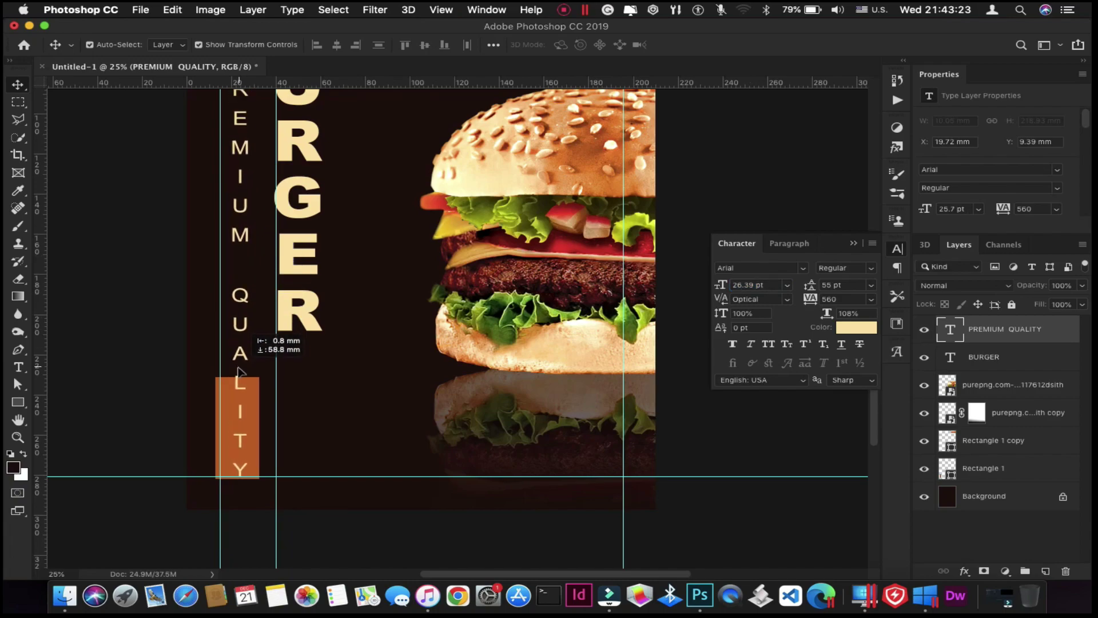
pyautogui.hotkey('ctrl', 'z')
pyautogui.click(393, 282)
pyautogui.scroll(4, 392, 282)
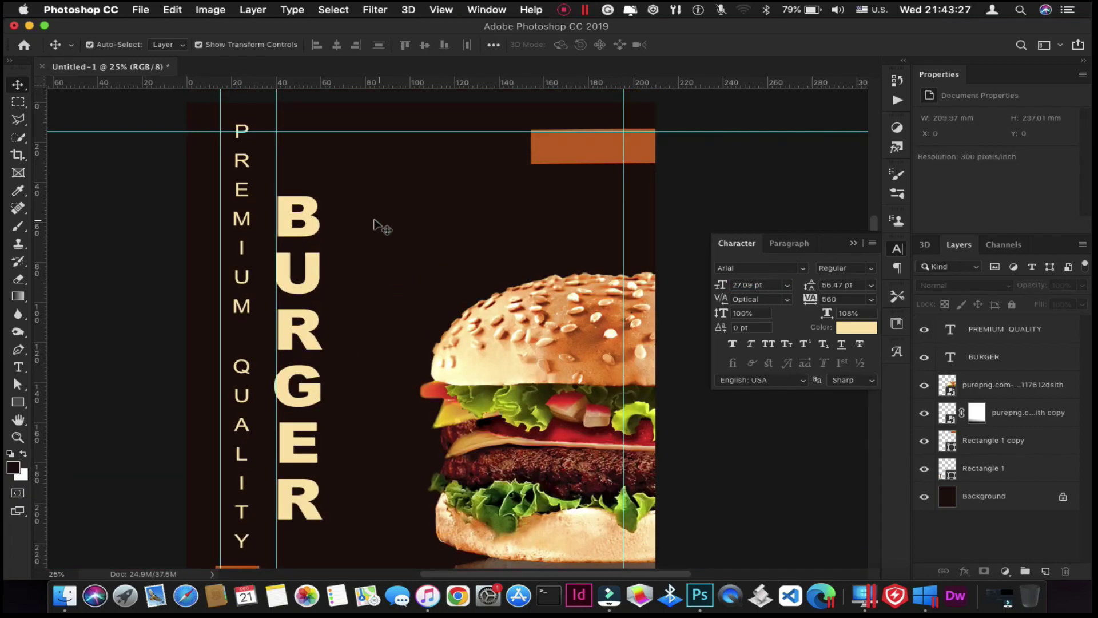
# - Create a Lorem ipsum paragraph box with tracking 0, Auto leading and 16.09 pt size
pyautogui.click(19, 367)
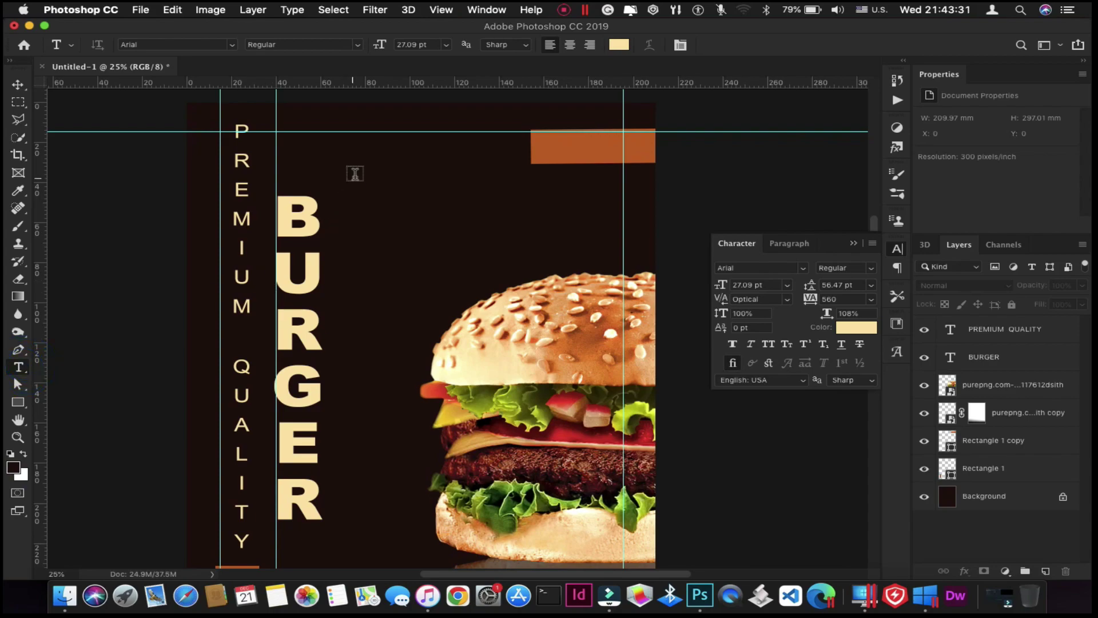
pyautogui.moveTo(338, 211); pyautogui.dragTo(485, 266)
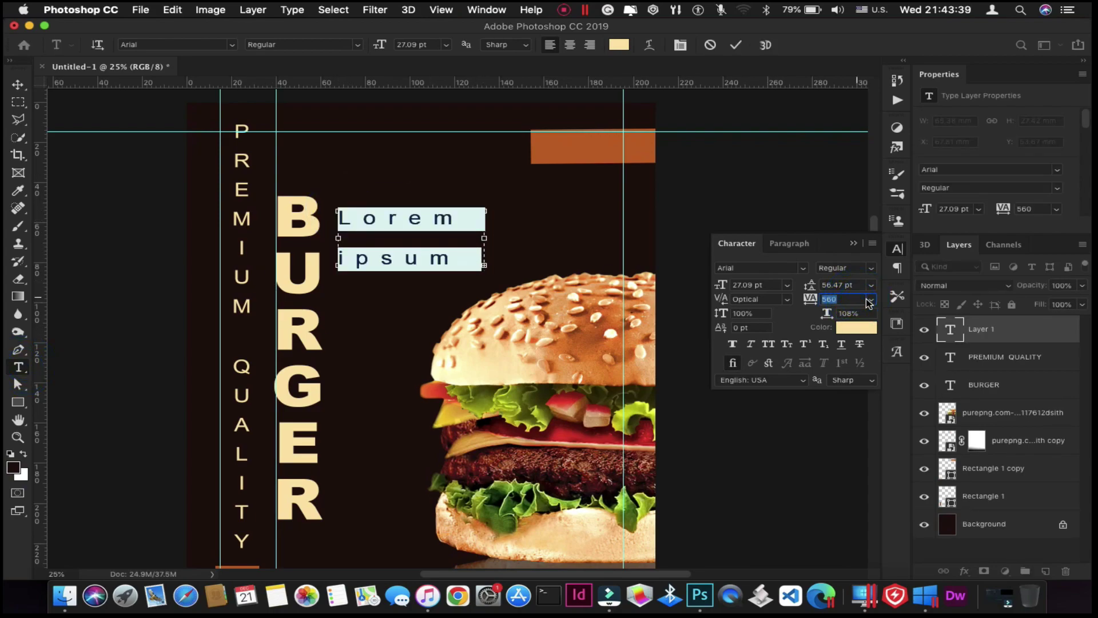
pyautogui.write('0')
pyautogui.press('Return')
pyautogui.click(870, 284)
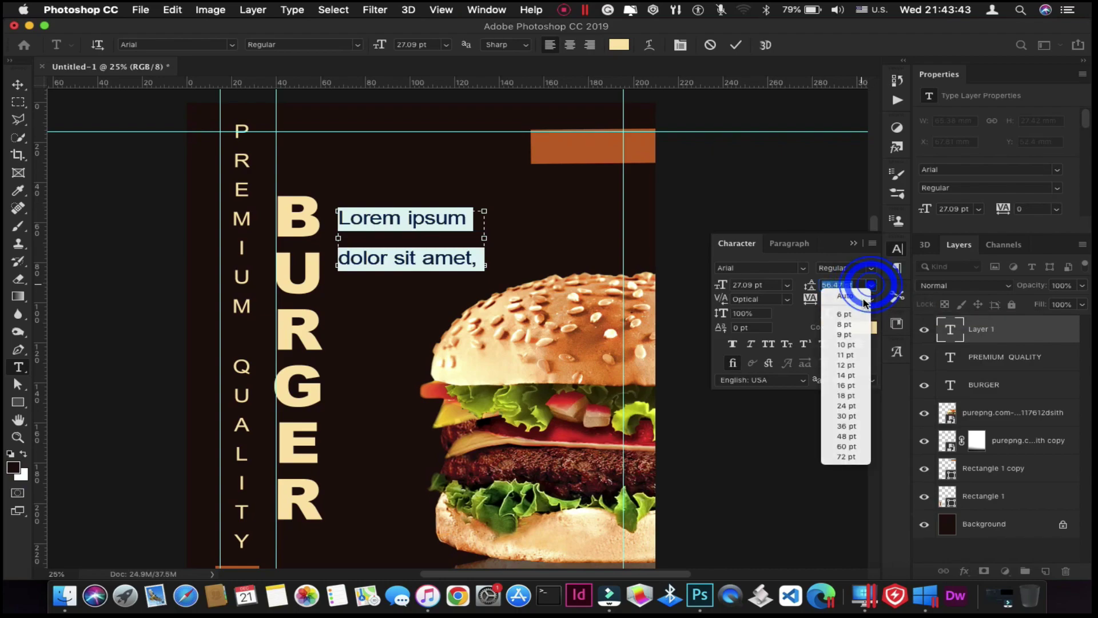
pyautogui.click(845, 295)
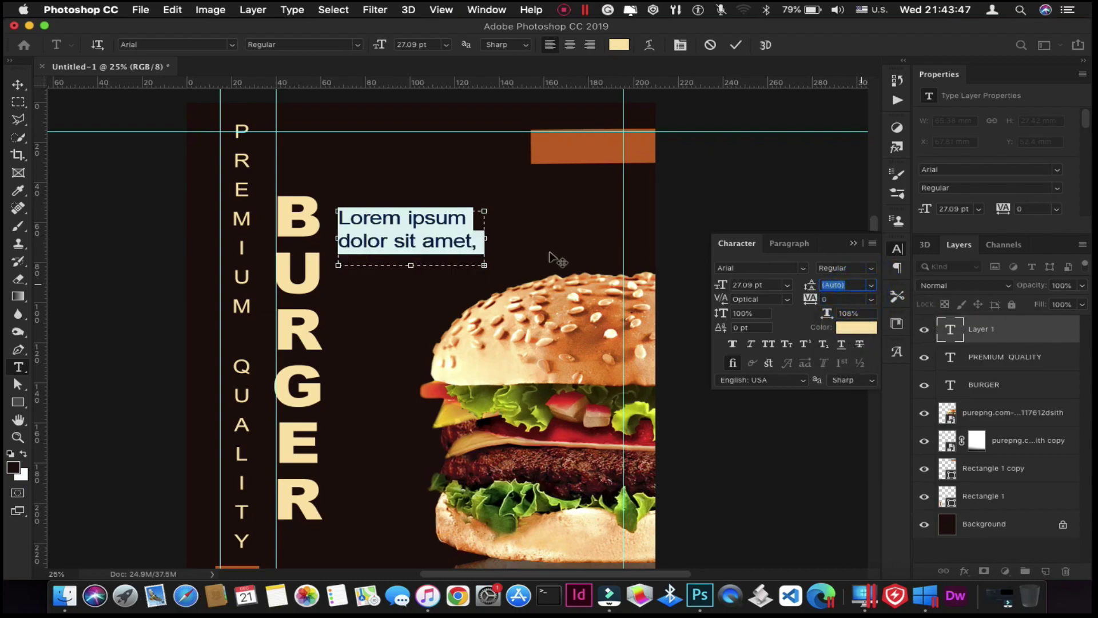
pyautogui.click(754, 285)
pyautogui.write('17.09')
pyautogui.press('Return')
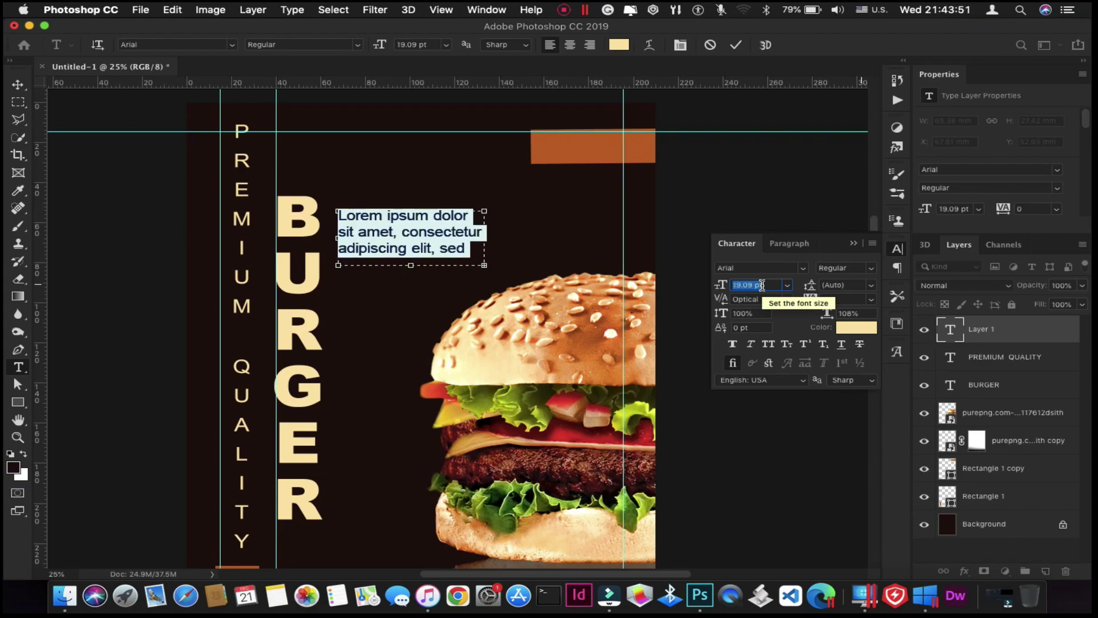
pyautogui.press('Down')
pyautogui.click(736, 45)
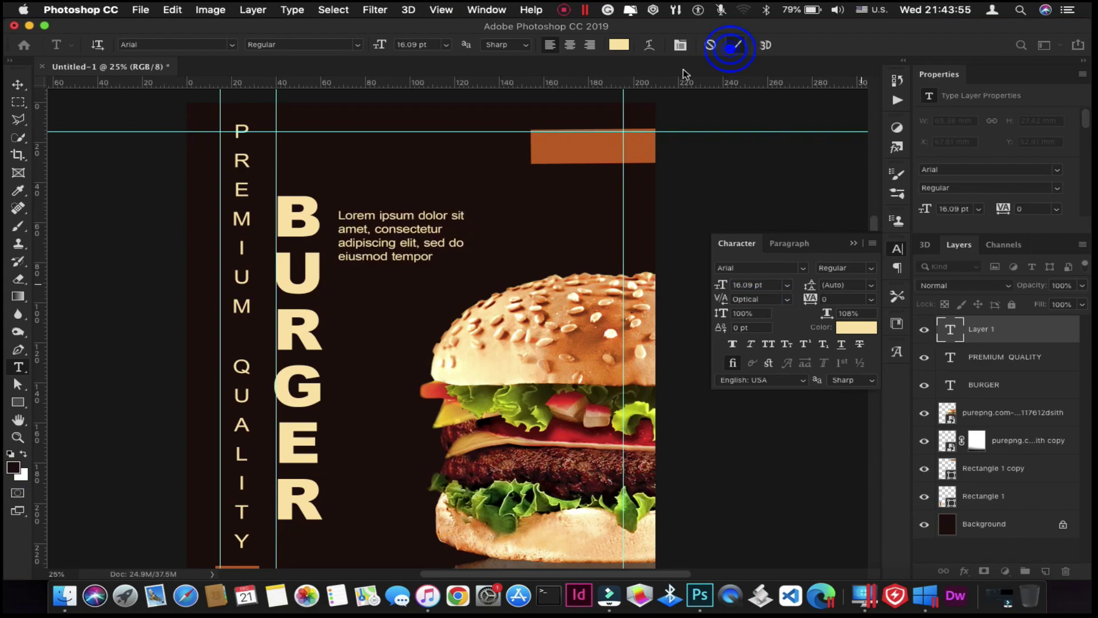
# - Nudge the Lorem ipsum paragraph down and right beside BURGER
pyautogui.click(20, 89)
pyautogui.moveTo(401, 234); pyautogui.dragTo(406, 252)
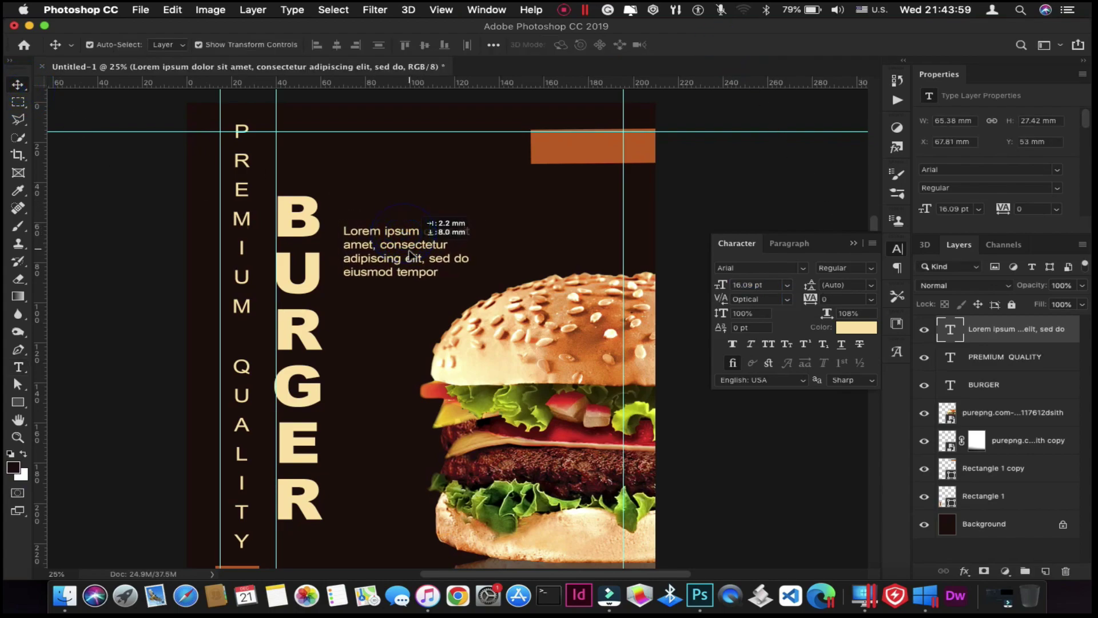
pyautogui.click(709, 207)
pyautogui.scroll(-5, 709, 207)
pyautogui.scroll(6, 515, 275)
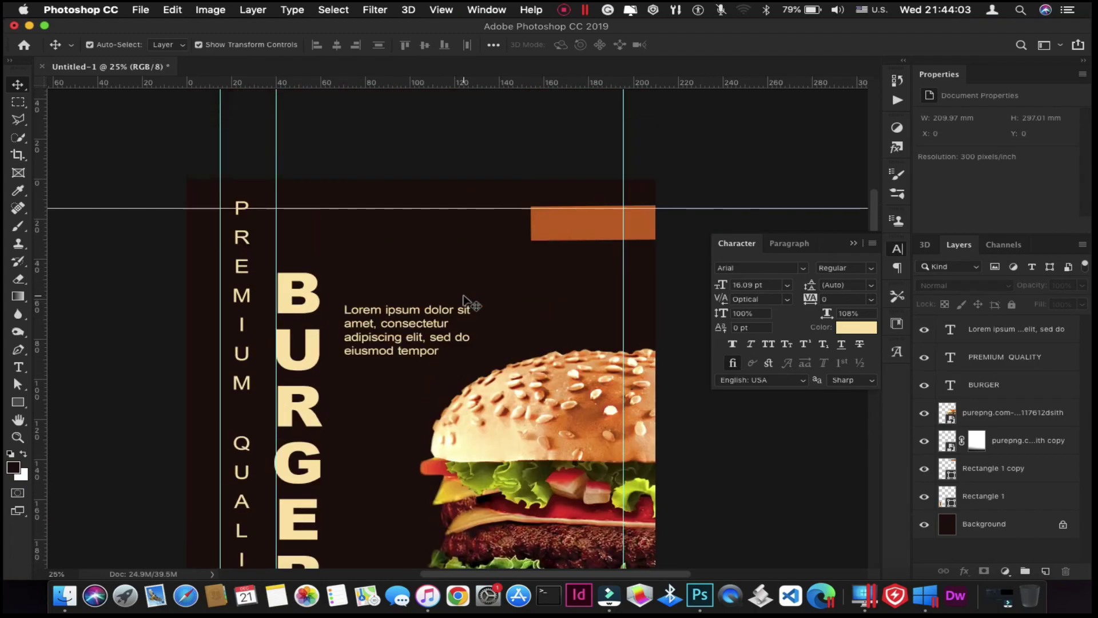
pyautogui.click(436, 317)
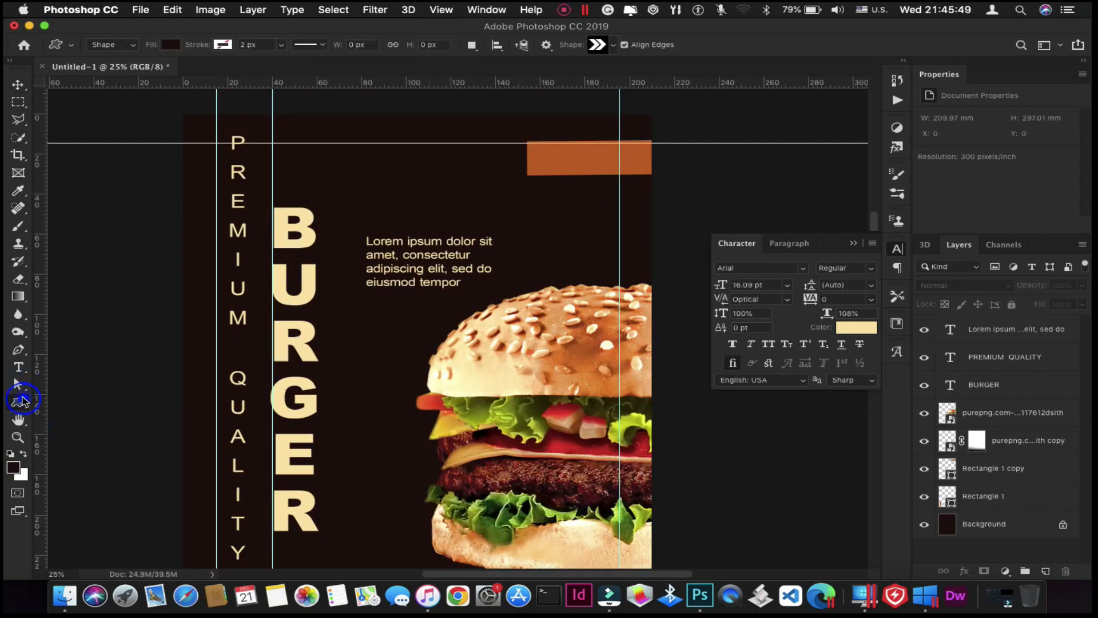
# - Draw a small double-arrow custom shape left of the Lorem ipsum text
pyautogui.rightClick(18, 402)
pyautogui.click(68, 461)
pyautogui.click(600, 46)
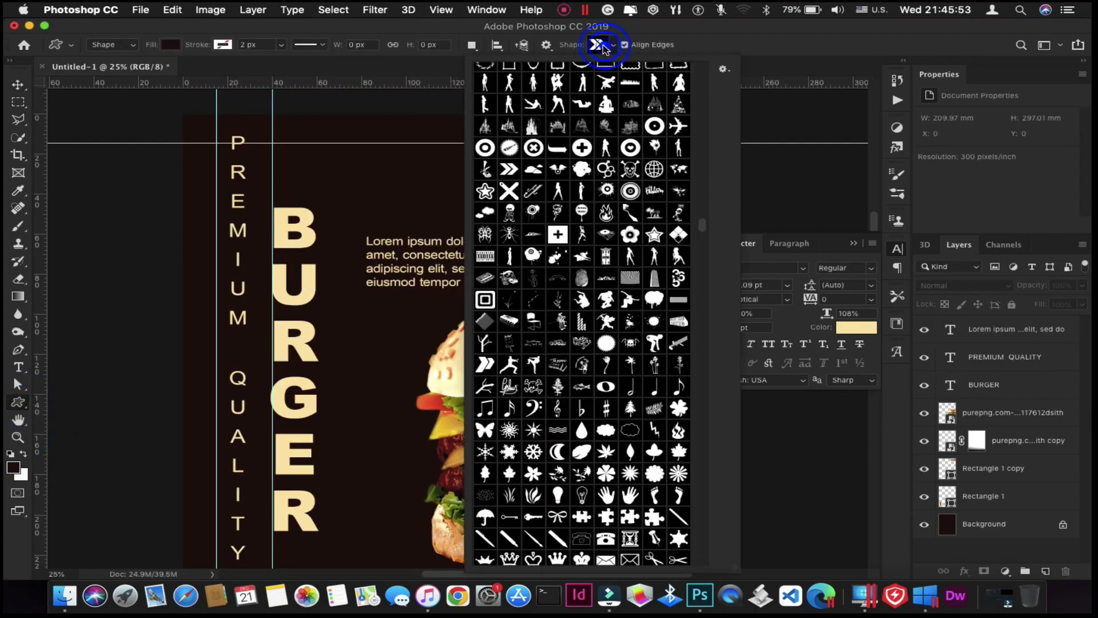
pyautogui.click(597, 44)
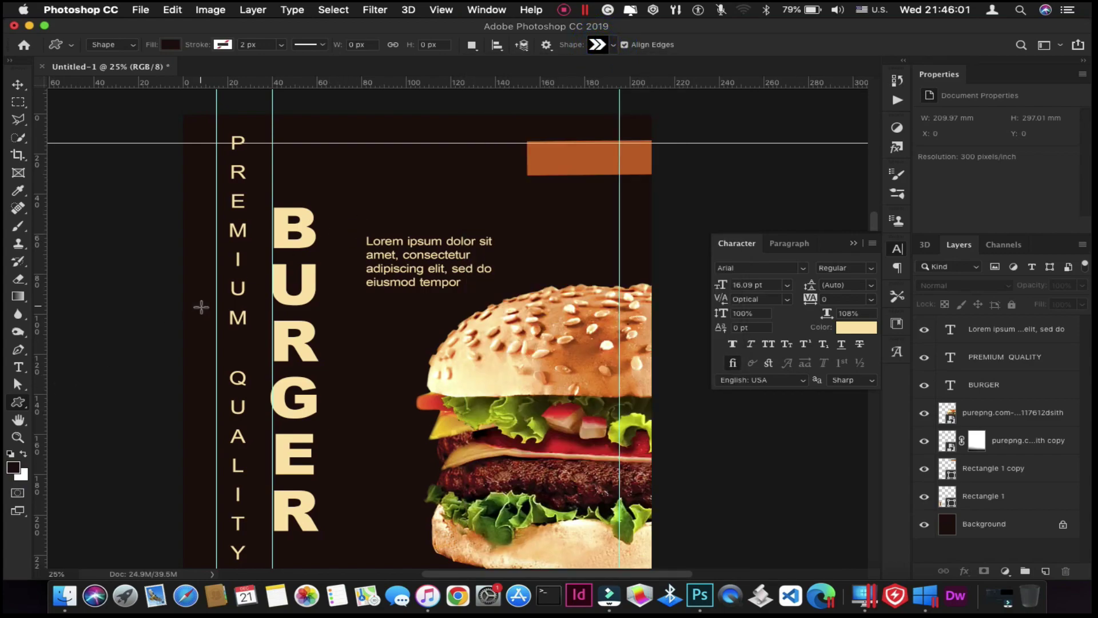
pyautogui.moveTo(346, 239); pyautogui.dragTo(363, 250)
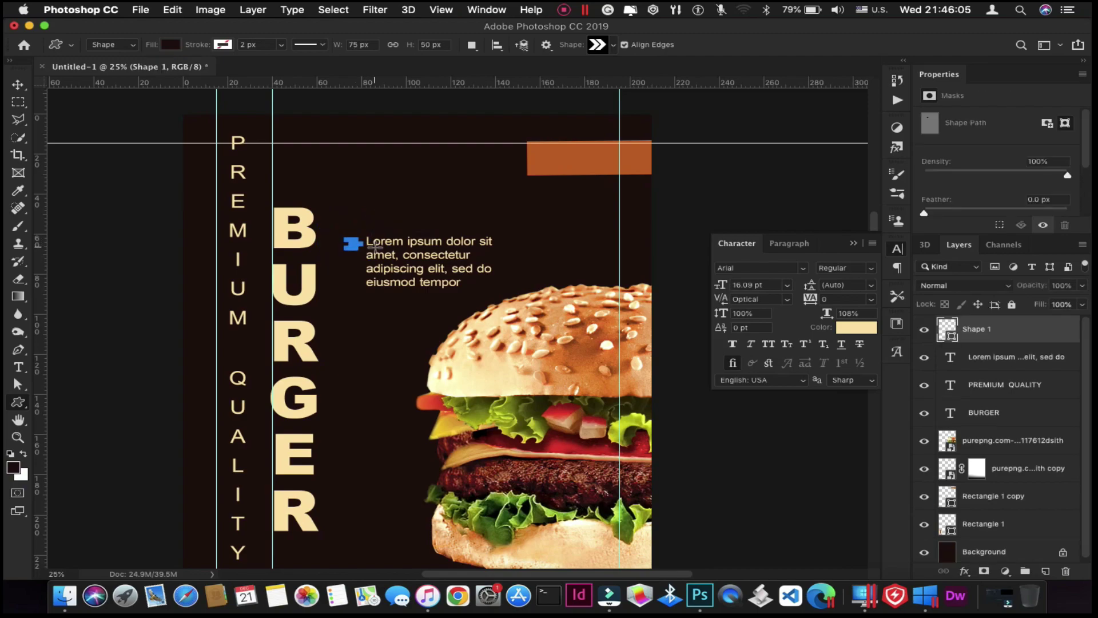
# - Fill the arrow shape with beige sampled from the BURGER text
pyautogui.click(170, 44)
pyautogui.click(241, 70)
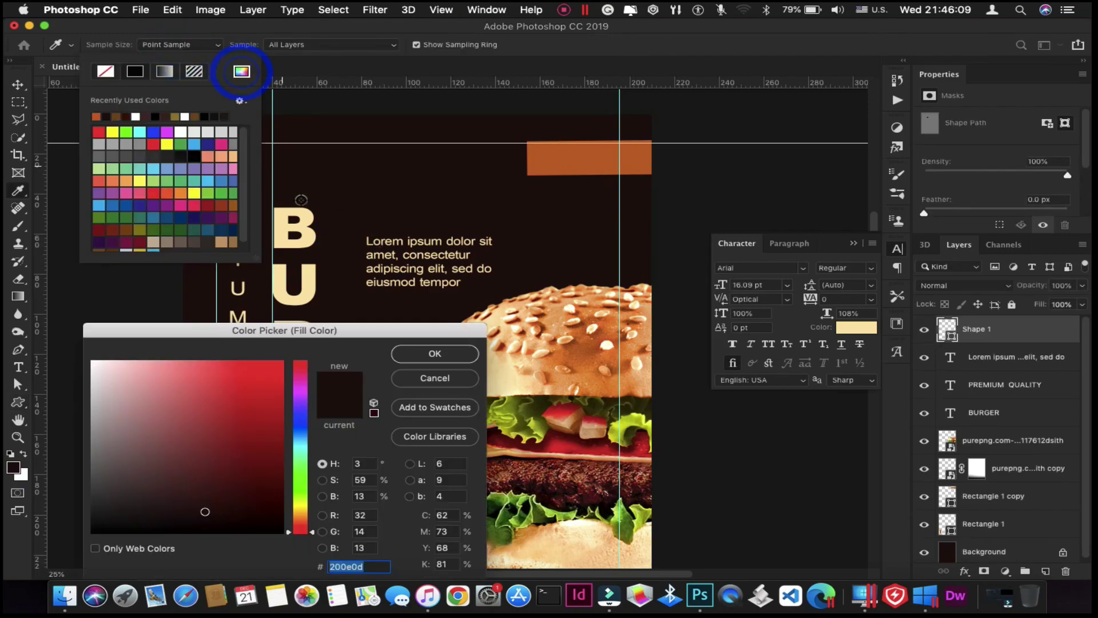
pyautogui.click(294, 217)
pyautogui.click(452, 359)
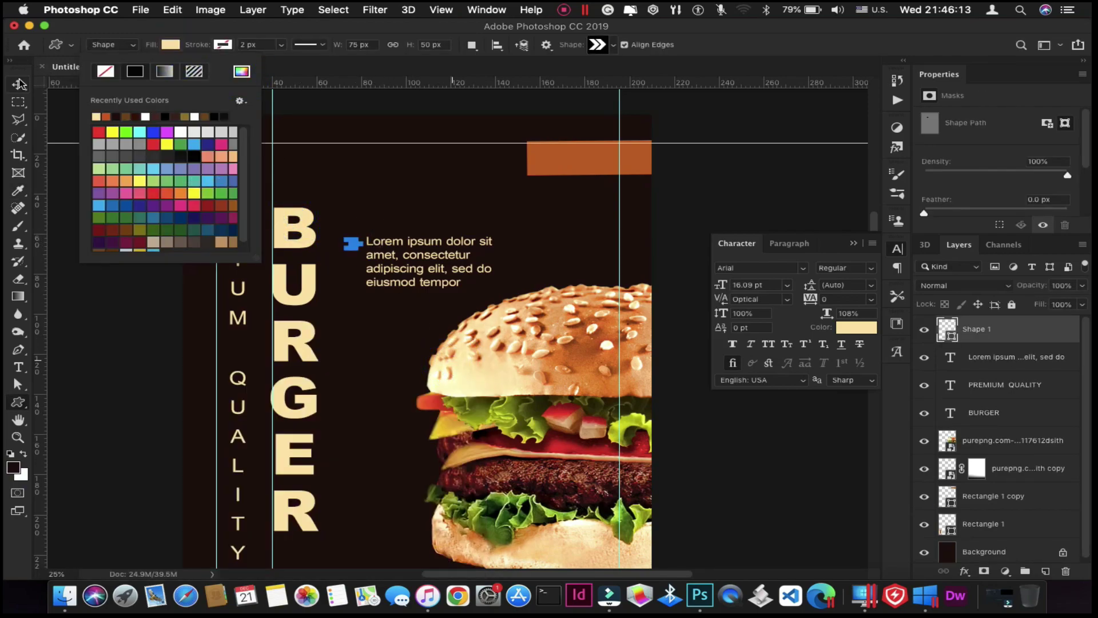
pyautogui.click(19, 85)
pyautogui.click(139, 134)
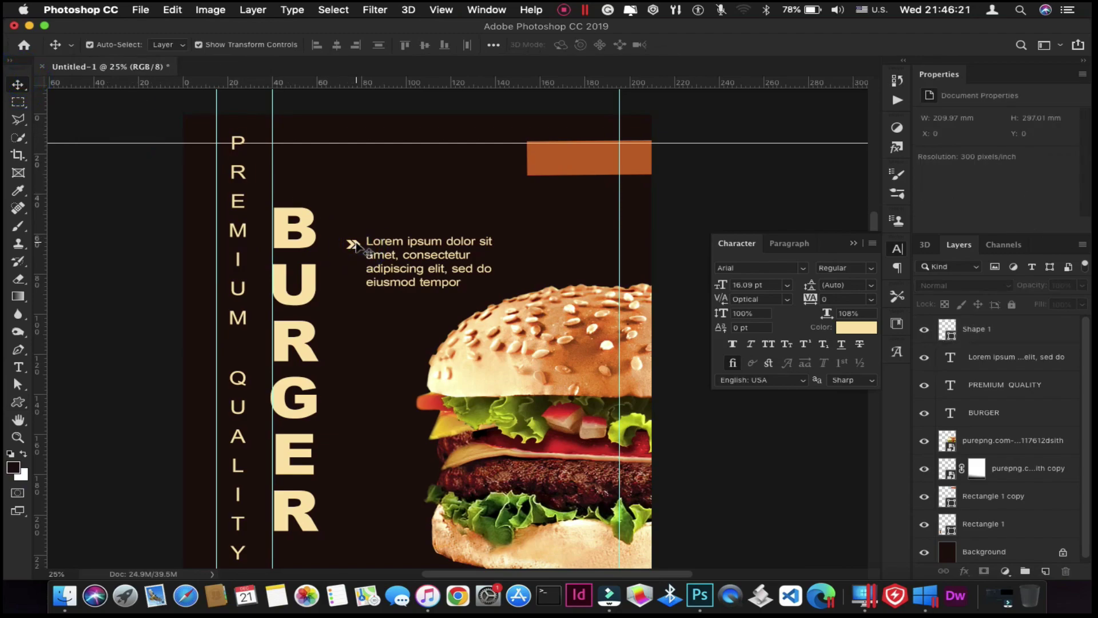
# - Drag a ruler guide through the Shape 1 chevron and the paragraph's first line
pyautogui.click(353, 244)
pyautogui.click(182, 212)
pyautogui.click(352, 244)
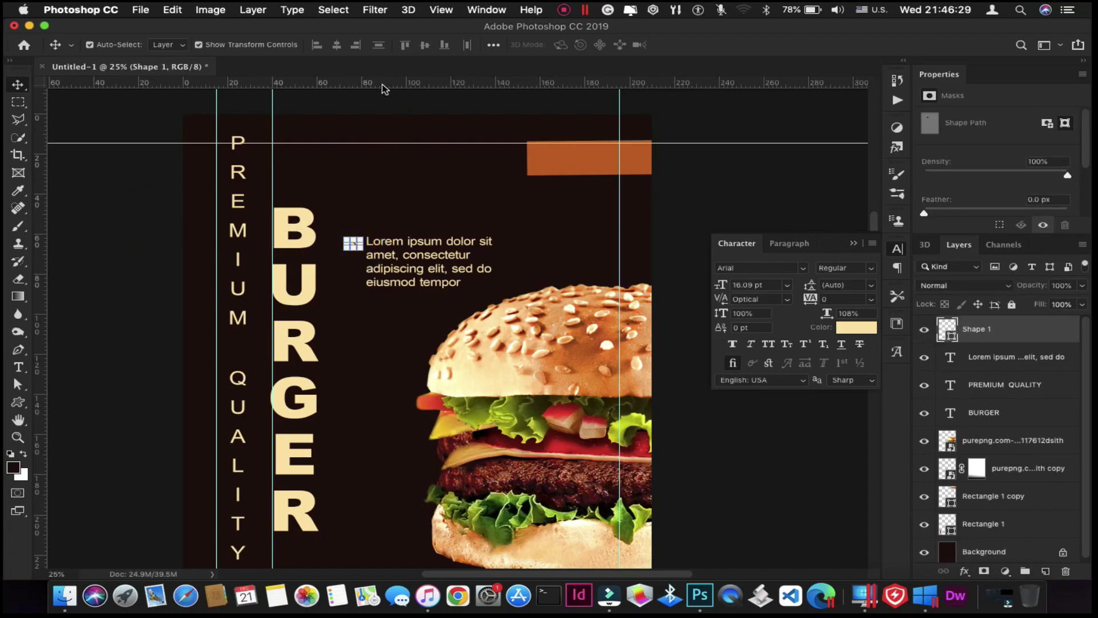
pyautogui.moveTo(384, 87); pyautogui.dragTo(357, 245)
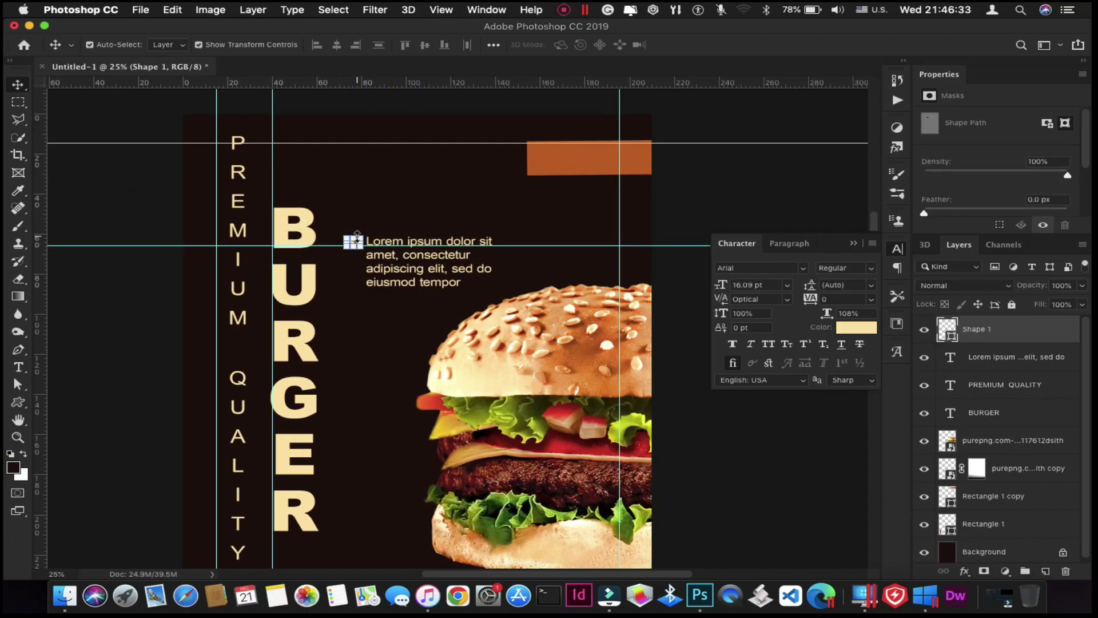
pyautogui.click(135, 196)
pyautogui.scroll(-3, 229, 129)
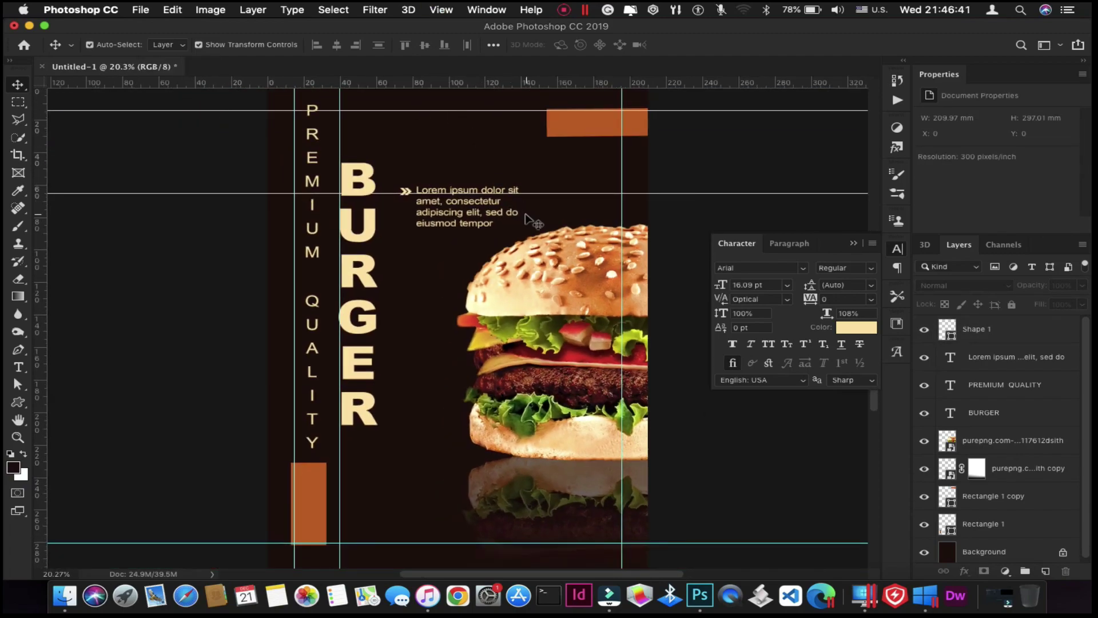
pyautogui.scroll(-3, 309, 523)
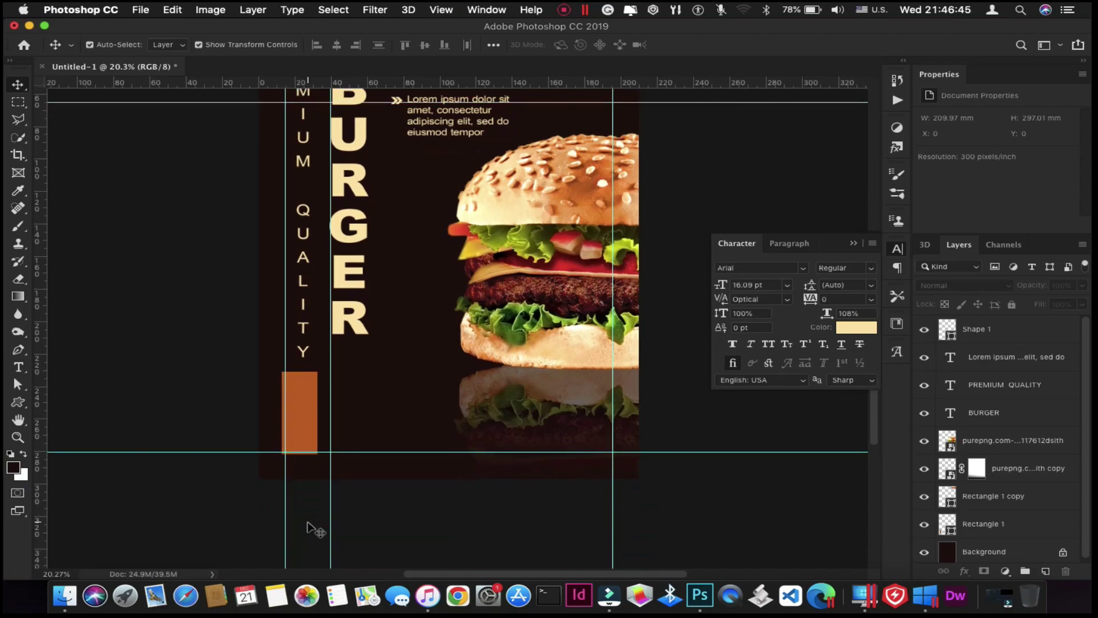
pyautogui.scroll(1, 308, 527)
pyautogui.scroll(5, 313, 534)
pyautogui.hscroll(-2, 314, 534)
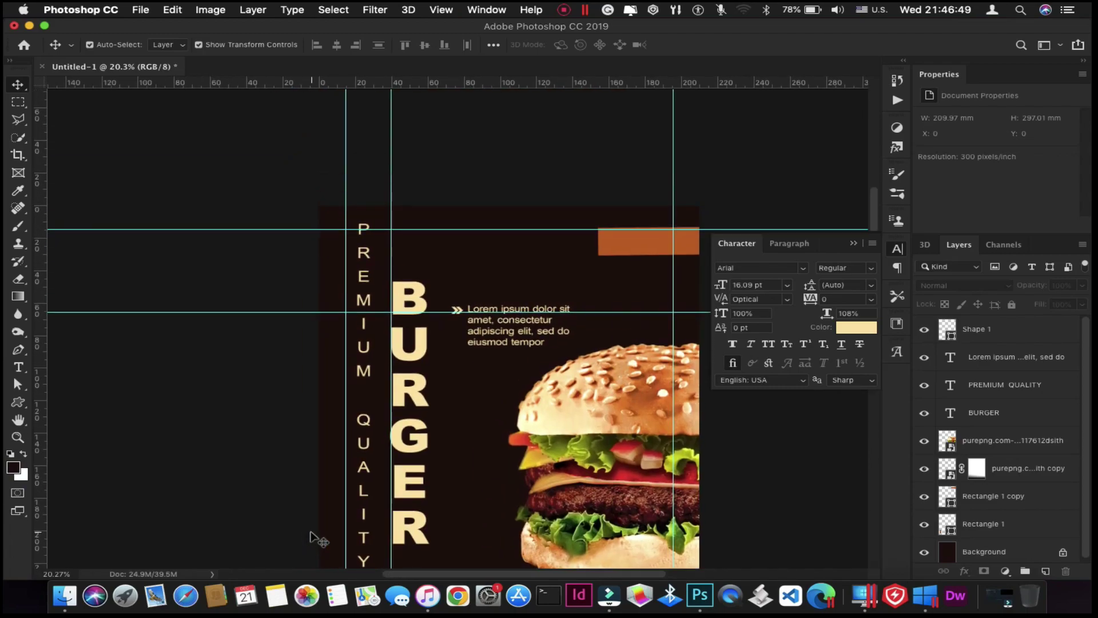